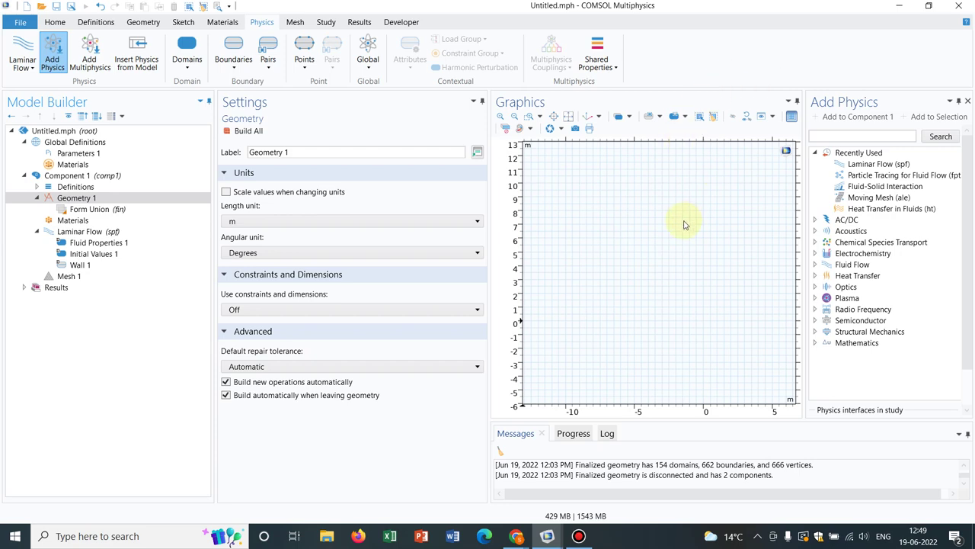
- Go to 3axis.co's 2D DXF vectors, open 'Dxf Pattern Designs 2d 164' and reach its Download option
{"action": "left_click", "coordinate": [900, 5]}
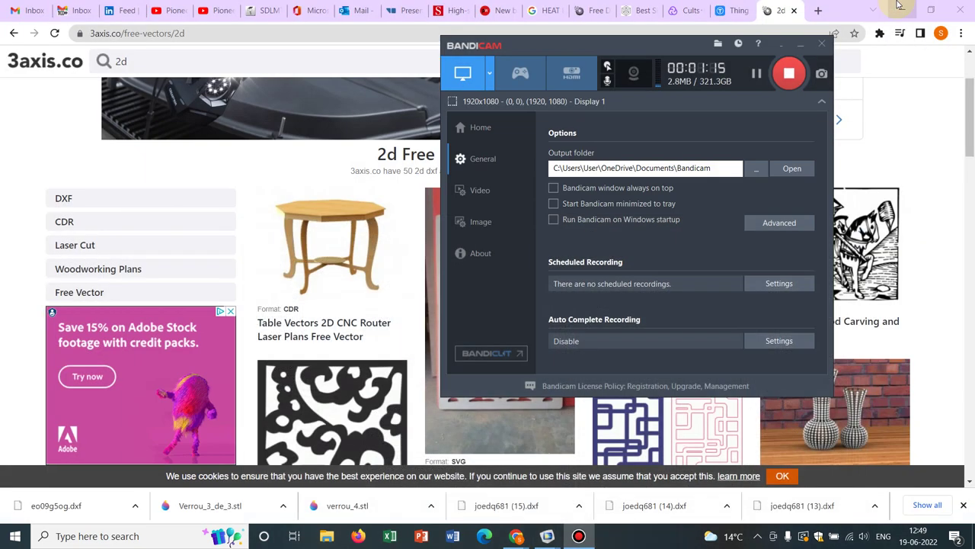
{"action": "left_click", "coordinate": [800, 49]}
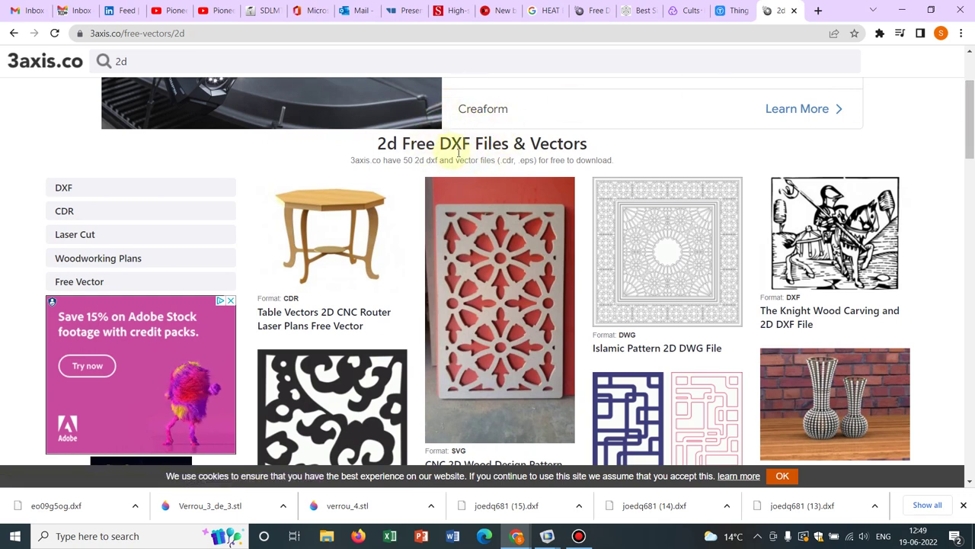
{"action": "left_click_drag", "start_coordinate": [972, 99], "coordinate": [972, 150]}
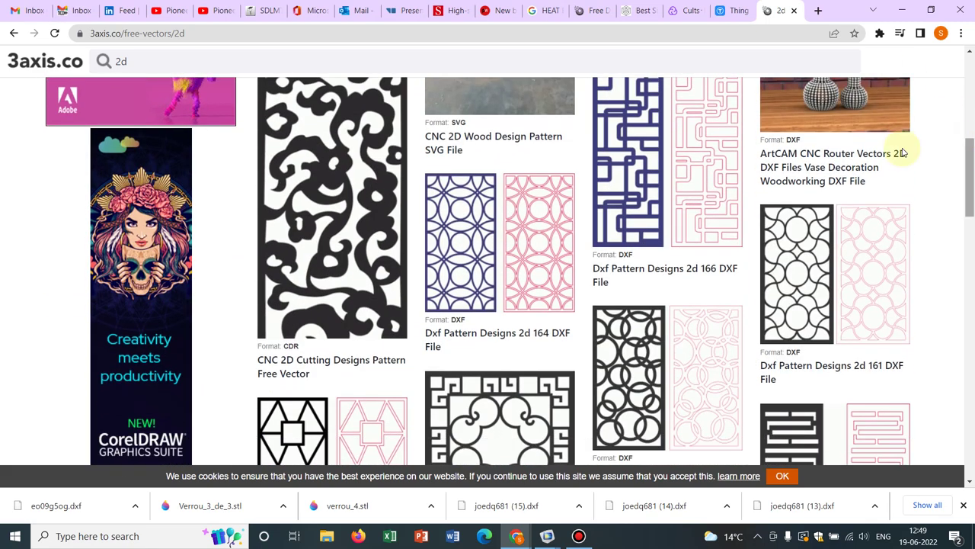
{"action": "left_click", "coordinate": [503, 227]}
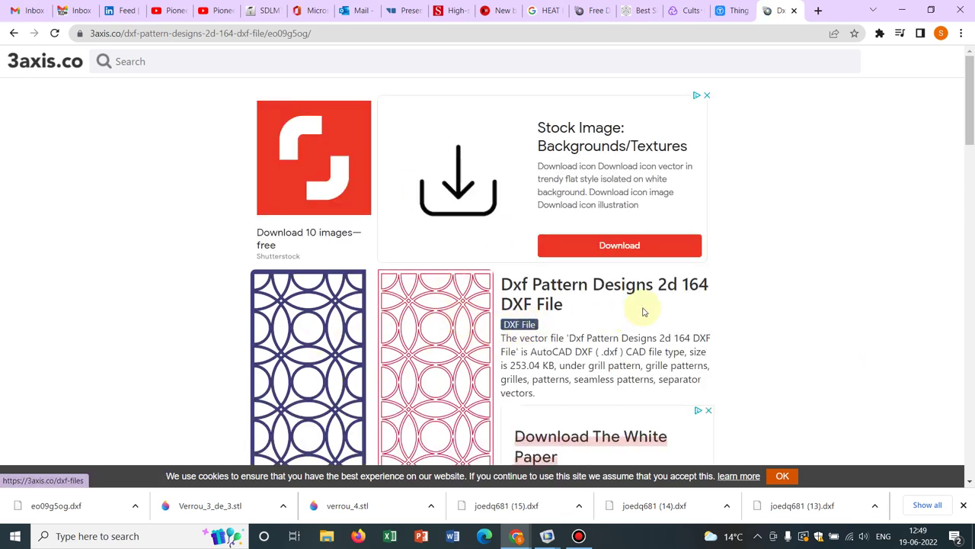
{"action": "left_click", "coordinate": [971, 175]}
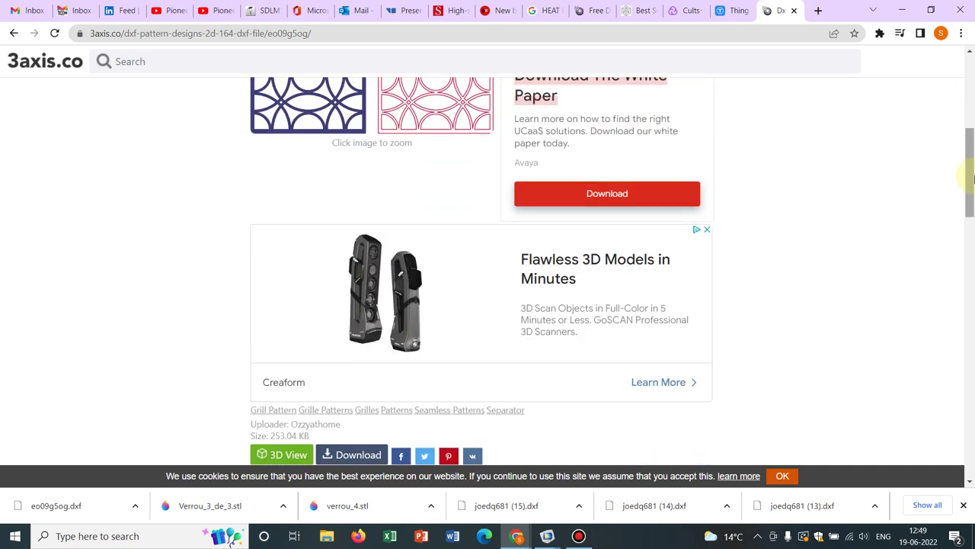
{"action": "scroll", "coordinate": [971, 176], "scroll_direction": "down", "scroll_amount": 4}
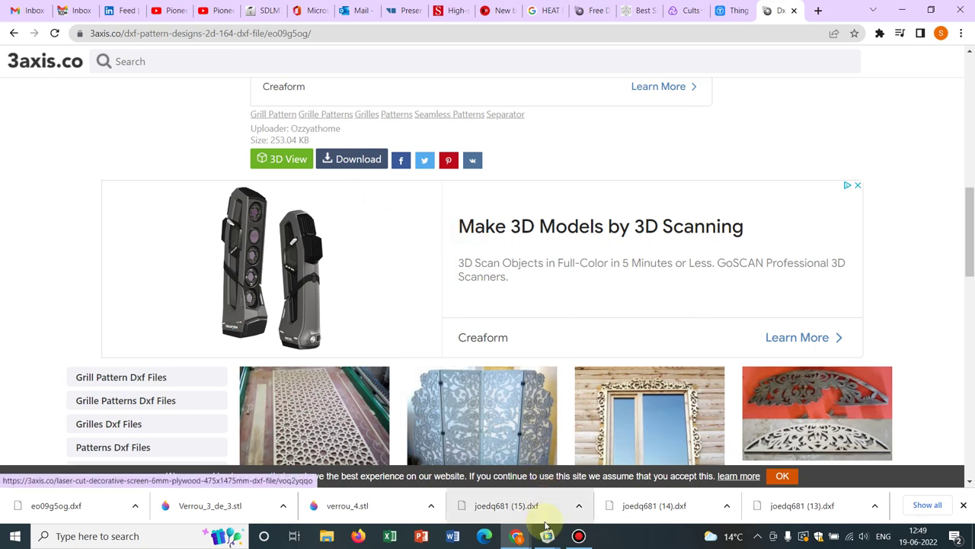
- Add an Import step to Geometry 1 that reads eo09g5og.dxf from the Downloads folder
{"action": "mouse_move", "coordinate": [547, 535]}
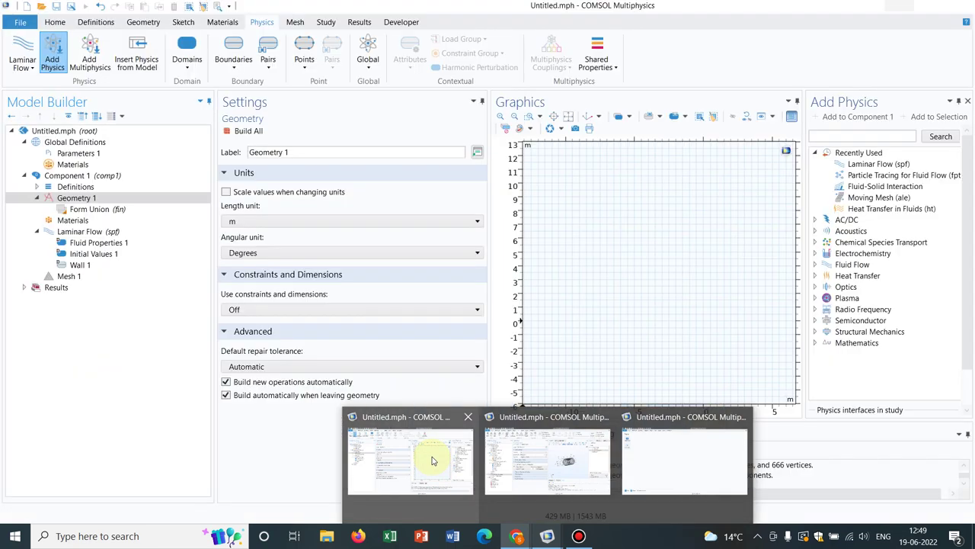
{"action": "left_click", "coordinate": [432, 460]}
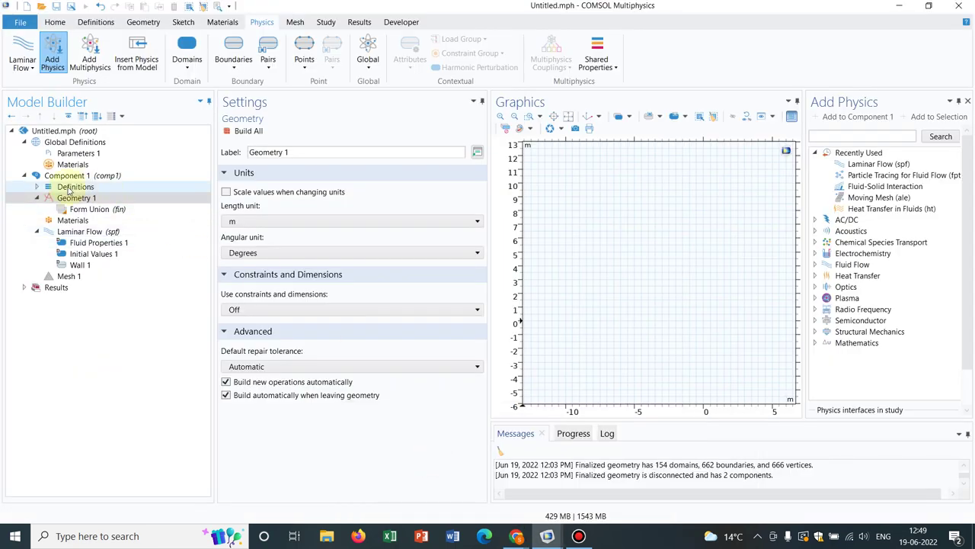
{"action": "left_click", "coordinate": [108, 200]}
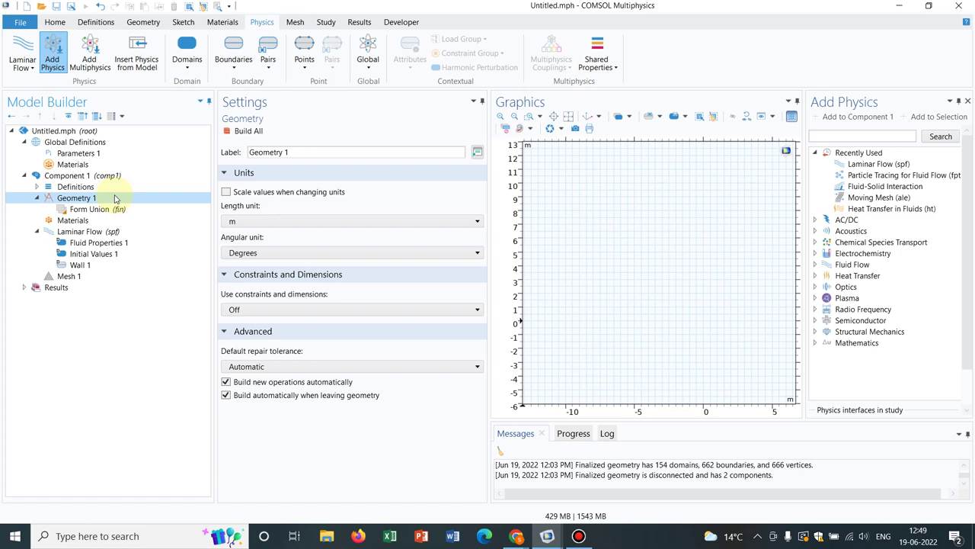
{"action": "right_click", "coordinate": [115, 199]}
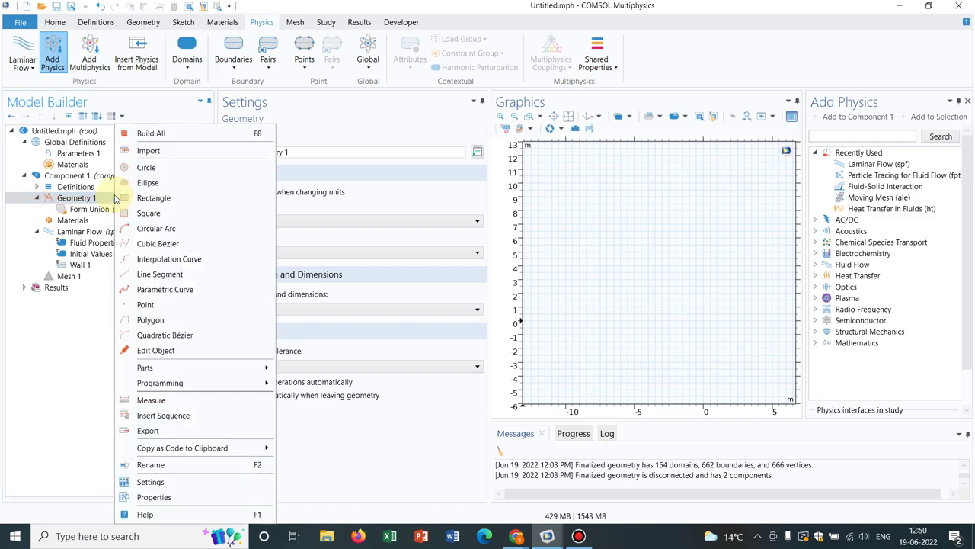
{"action": "left_click", "coordinate": [148, 152]}
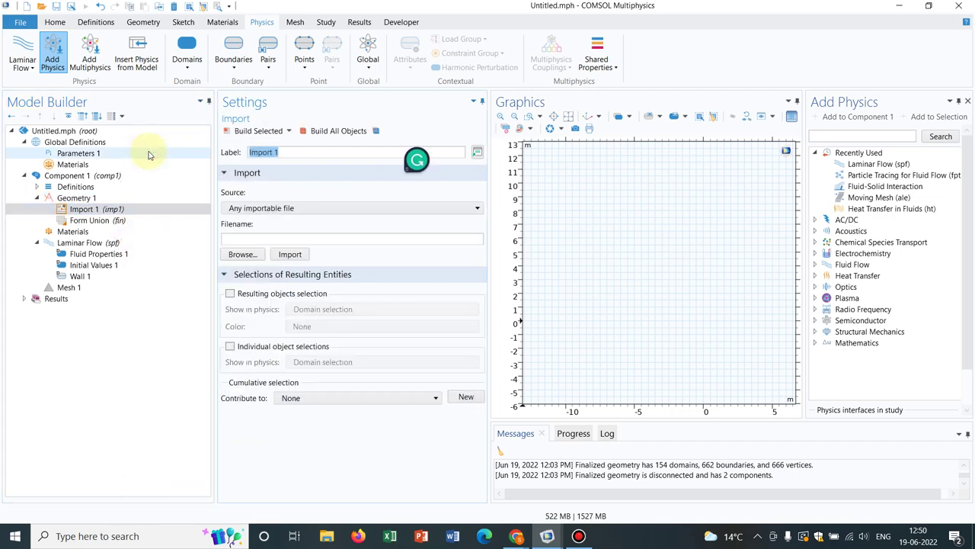
{"action": "left_click", "coordinate": [241, 255]}
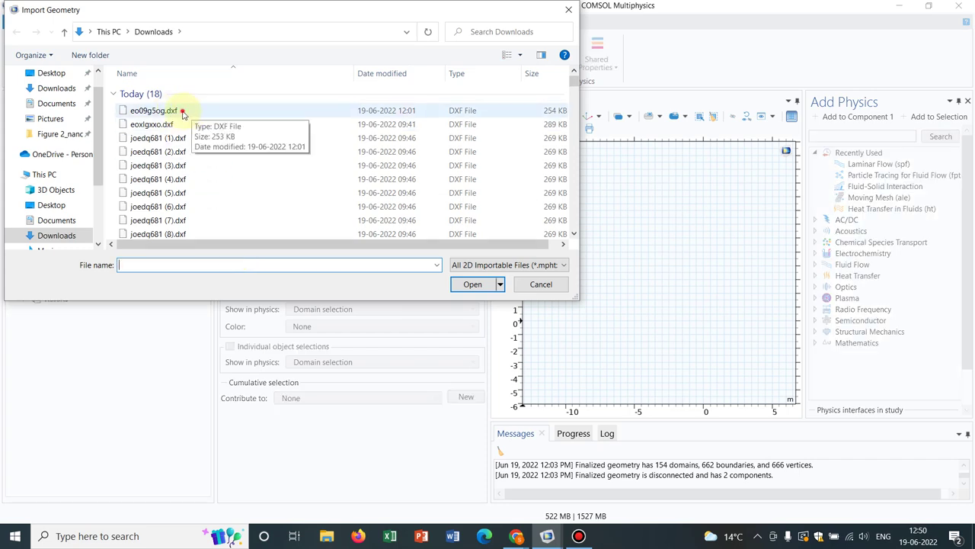
{"action": "double_click", "coordinate": [183, 112]}
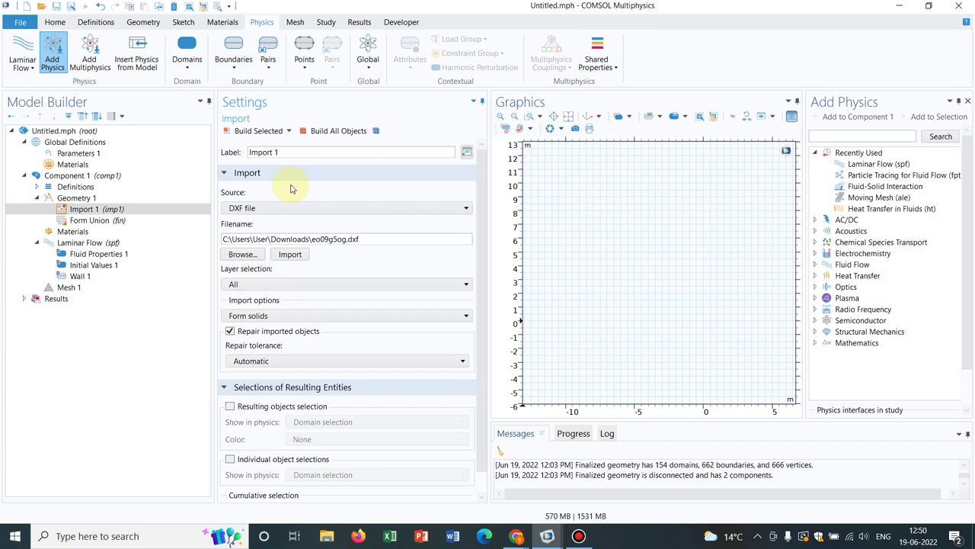
- Build the imported DXF into two grille panels of 154 domains and check Laminar Flow's domain selection
{"action": "left_click", "coordinate": [256, 131]}
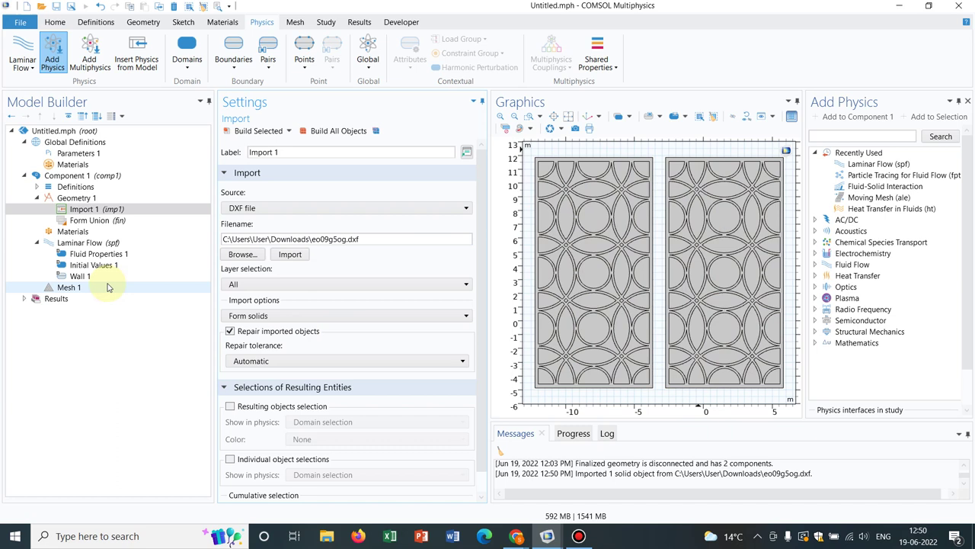
{"action": "left_click", "coordinate": [80, 242]}
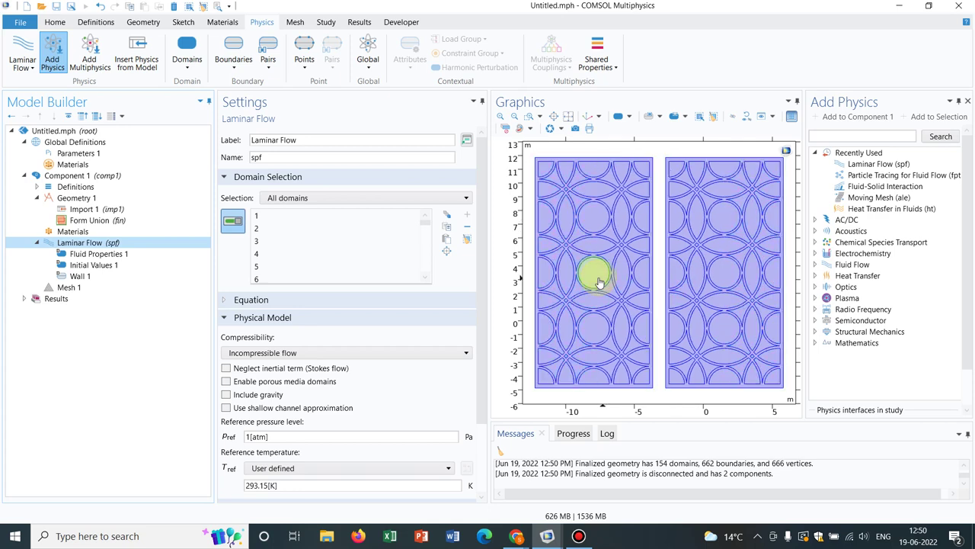
- List the features that can be added to Laminar Flow, then dismiss the menu
{"action": "right_click", "coordinate": [138, 245]}
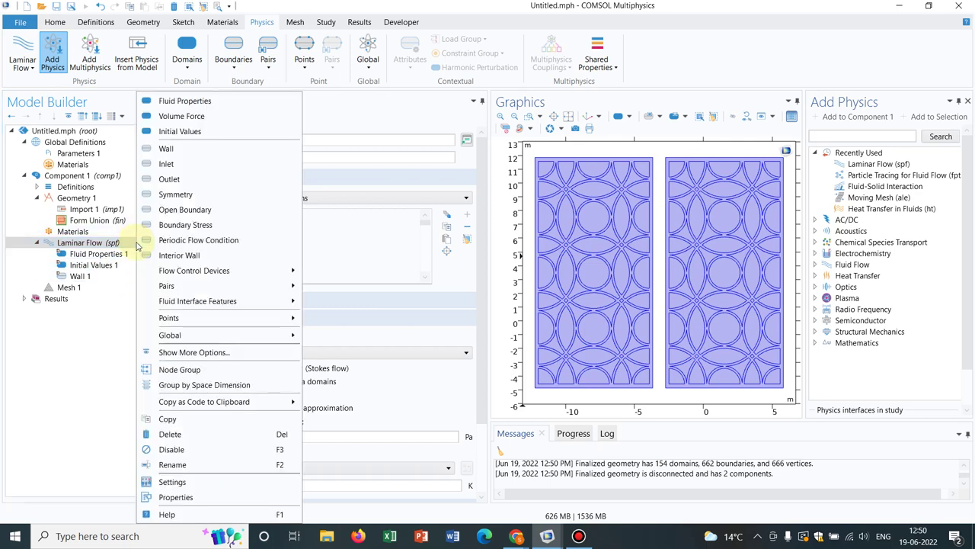
{"action": "key", "text": "Escape"}
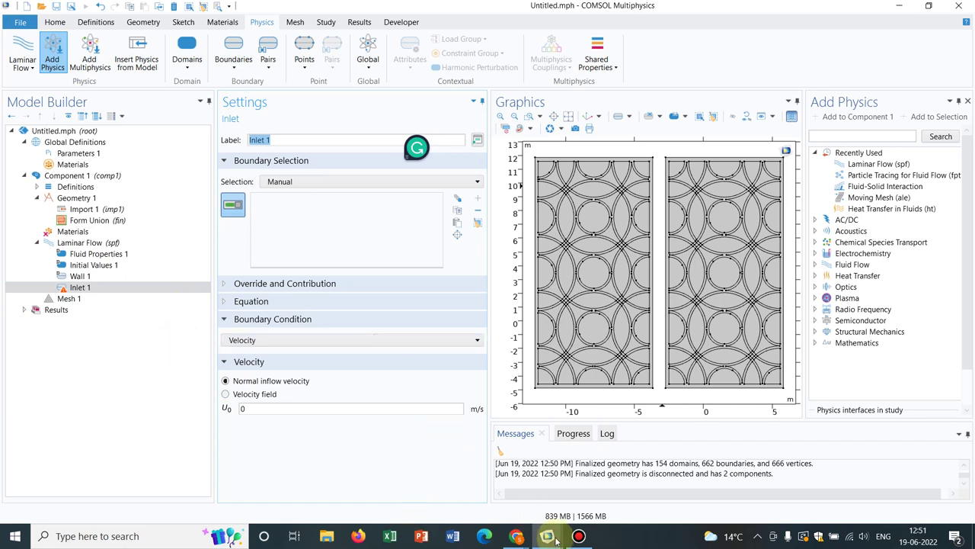
- Start a new 3D model in the Model Wizard with Laminar Flow physics
{"action": "mouse_move", "coordinate": [548, 536]}
{"action": "left_click", "coordinate": [696, 473]}
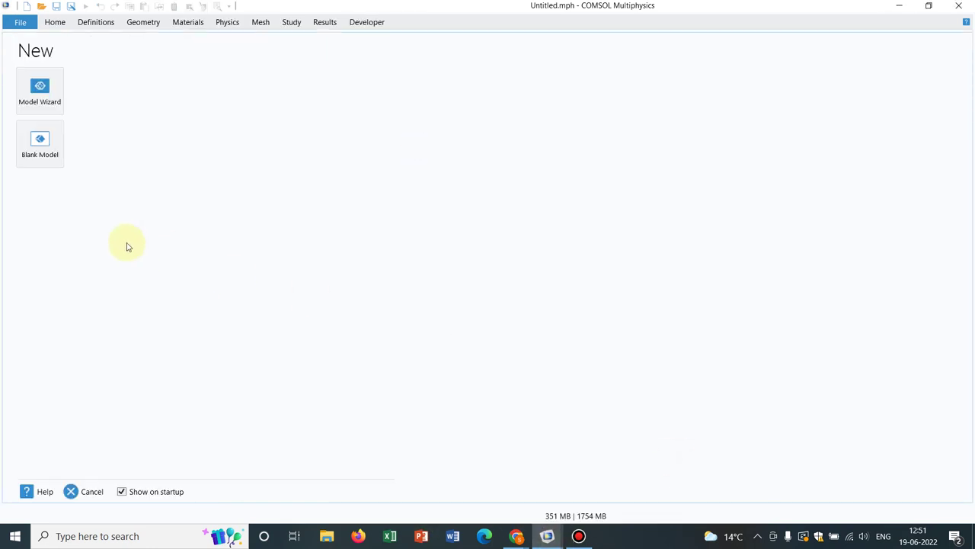
{"action": "left_click", "coordinate": [40, 94]}
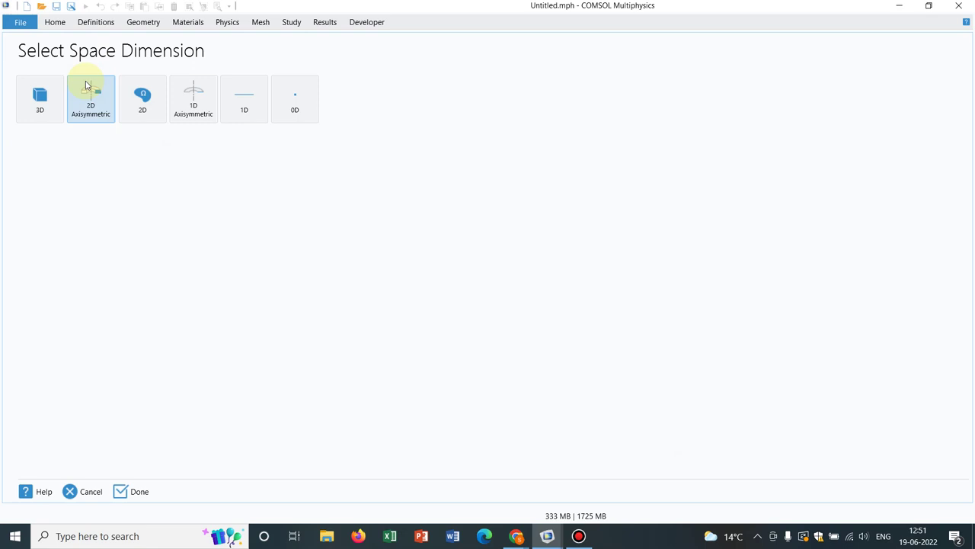
{"action": "left_click", "coordinate": [32, 96]}
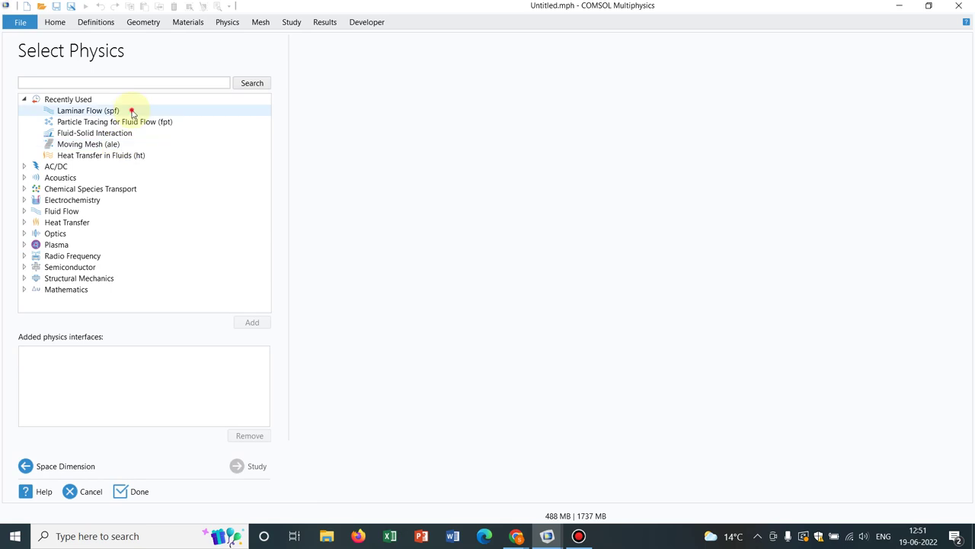
{"action": "left_click", "coordinate": [130, 110]}
{"action": "left_click", "coordinate": [260, 324]}
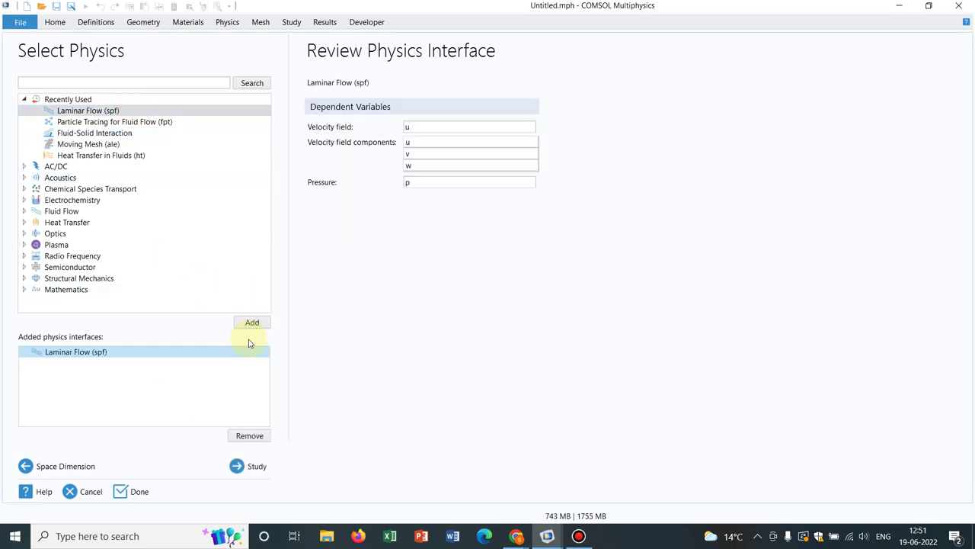
{"action": "left_click", "coordinate": [257, 466]}
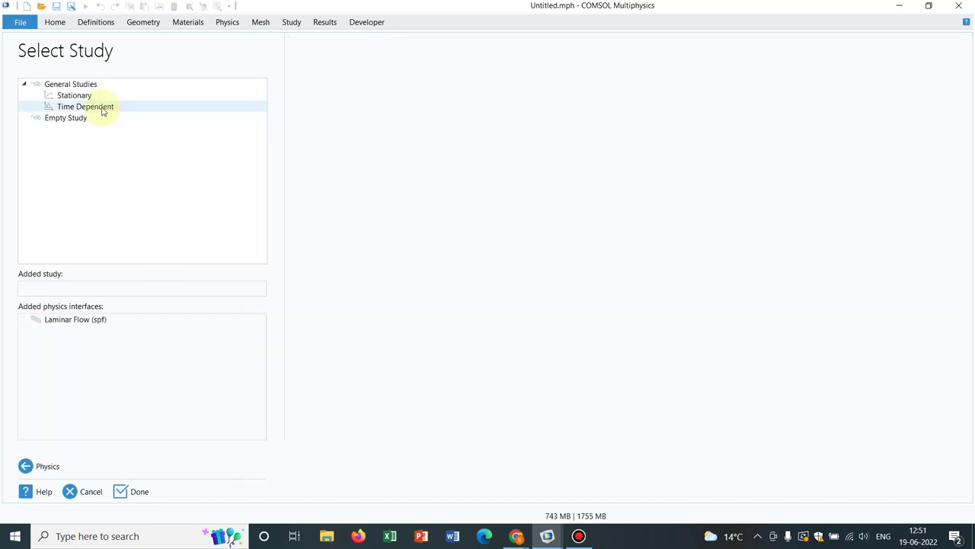
- Choose a Time Dependent study and discard unsaved changes to the previous model
{"action": "left_click", "coordinate": [99, 109]}
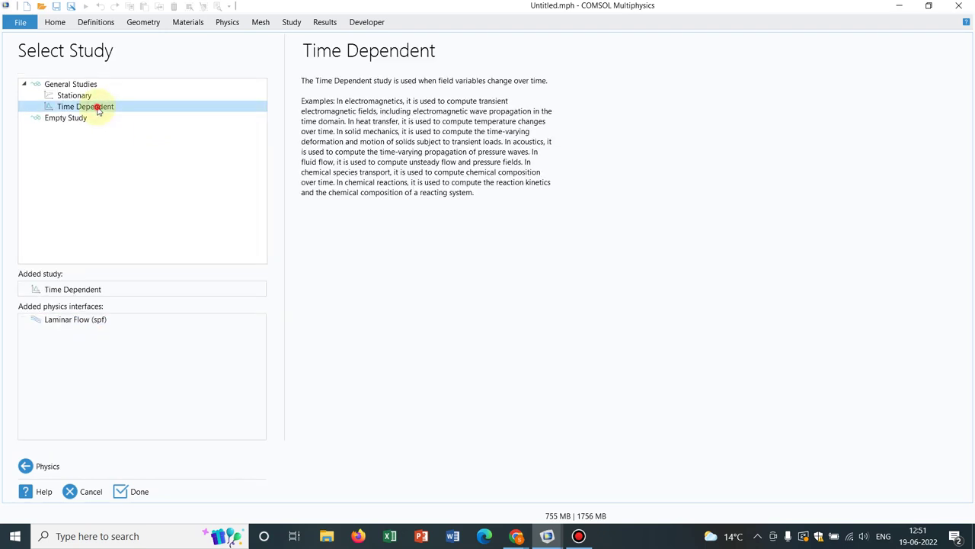
{"action": "key", "text": "alt+F4"}
{"action": "left_click", "coordinate": [516, 320]}
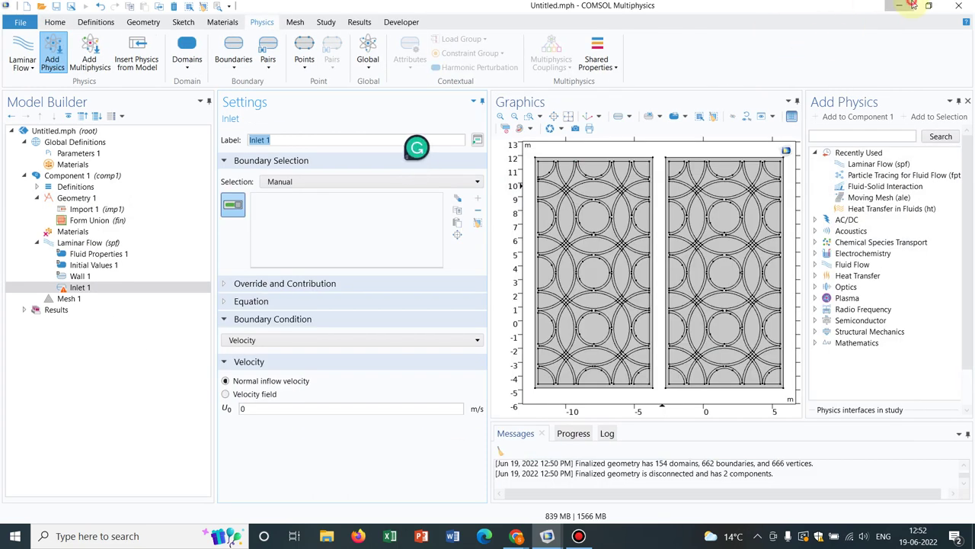
- Show the Functional lock – Verrou fonctionnel Thing Files list of four STL parts in Thingiverse
{"action": "left_click", "coordinate": [911, 5]}
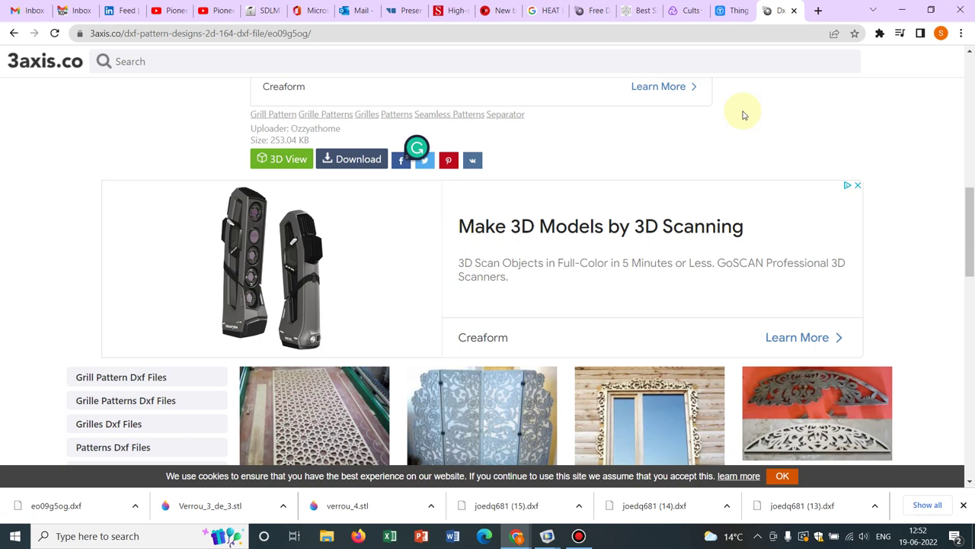
{"action": "left_click", "coordinate": [729, 8]}
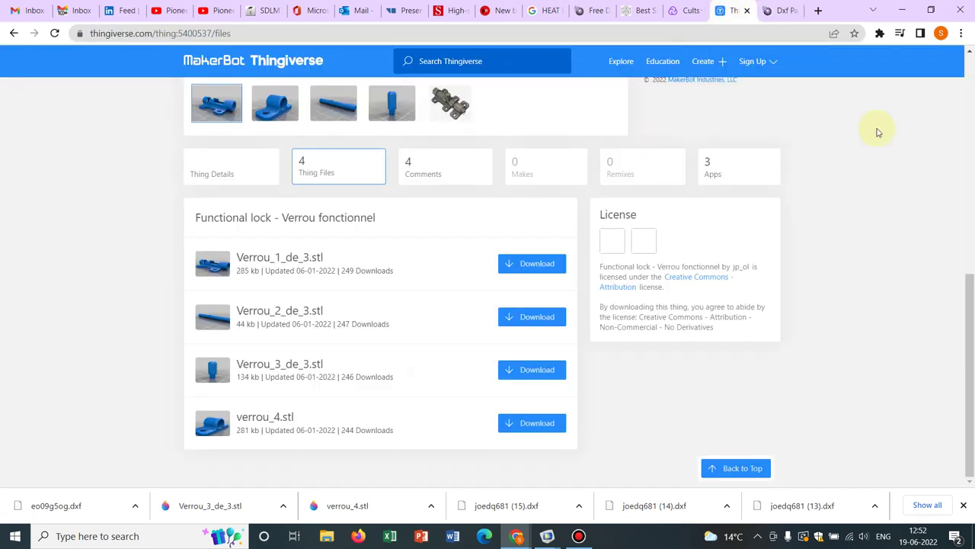
{"action": "left_click", "coordinate": [969, 69]}
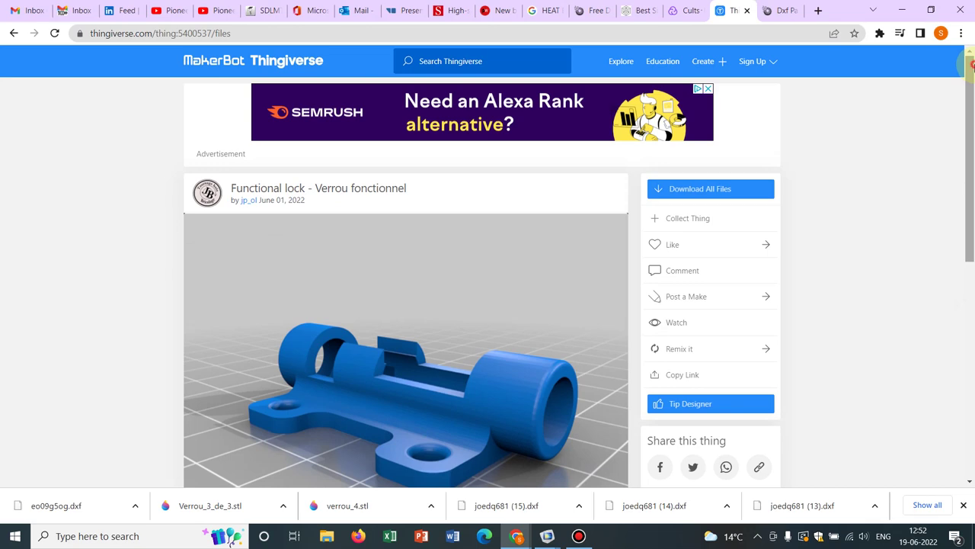
{"action": "left_click_drag", "start_coordinate": [970, 67], "coordinate": [972, 222]}
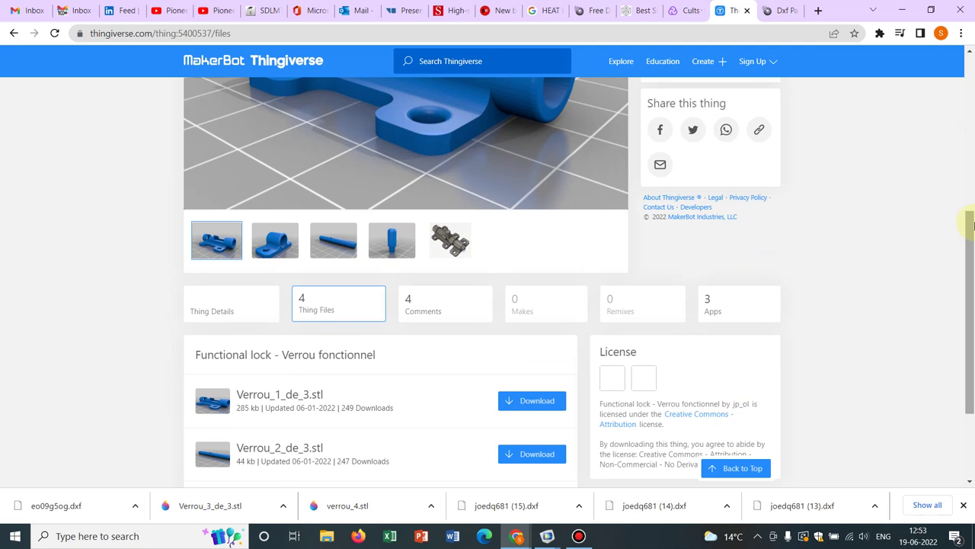
{"action": "left_click_drag", "start_coordinate": [974, 223], "coordinate": [971, 284]}
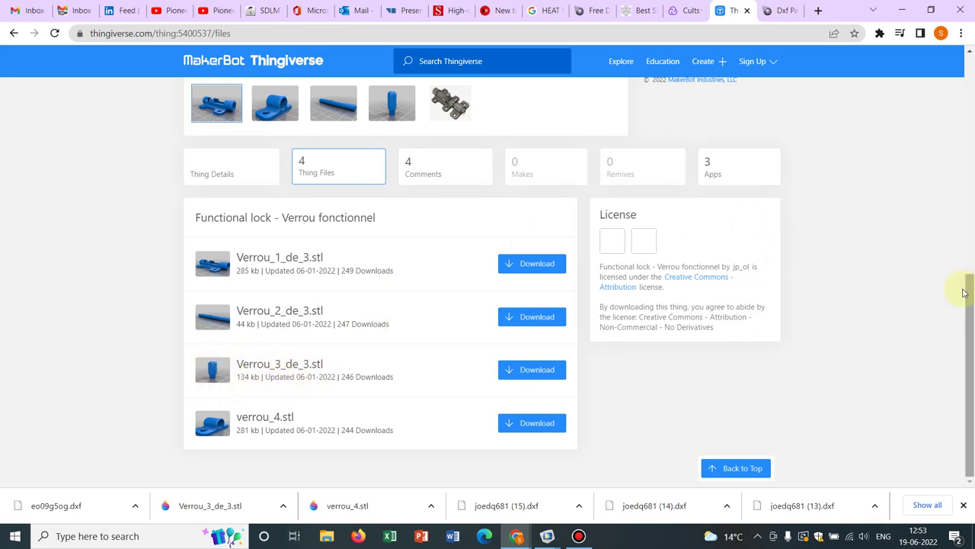
- Add an Import step to Geometry 1, closing the file picker without choosing a file
{"action": "mouse_move", "coordinate": [549, 533]}
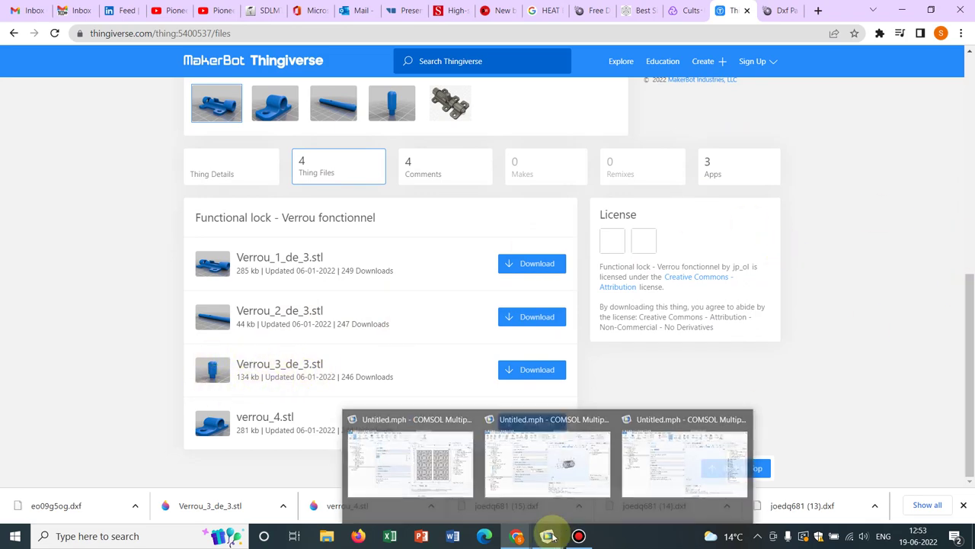
{"action": "left_click", "coordinate": [663, 468]}
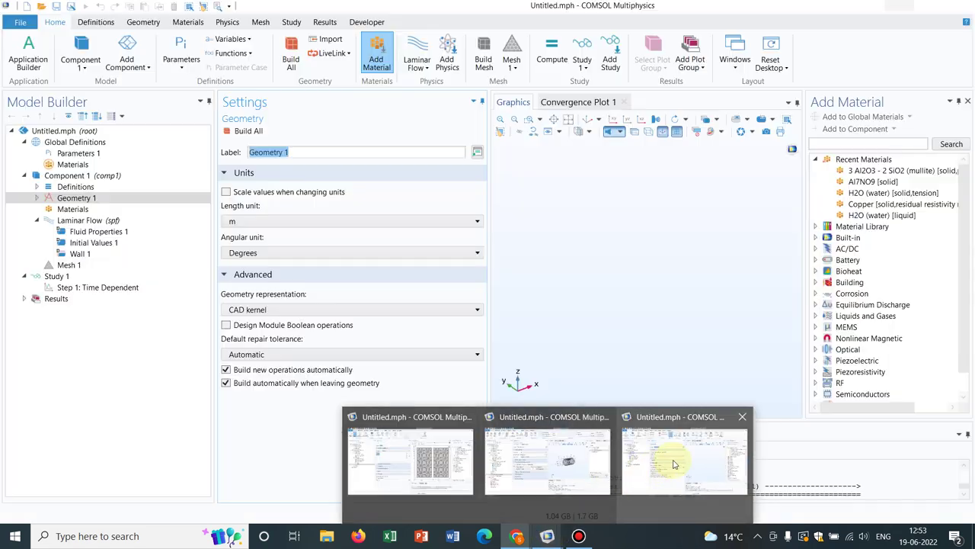
{"action": "right_click", "coordinate": [133, 202]}
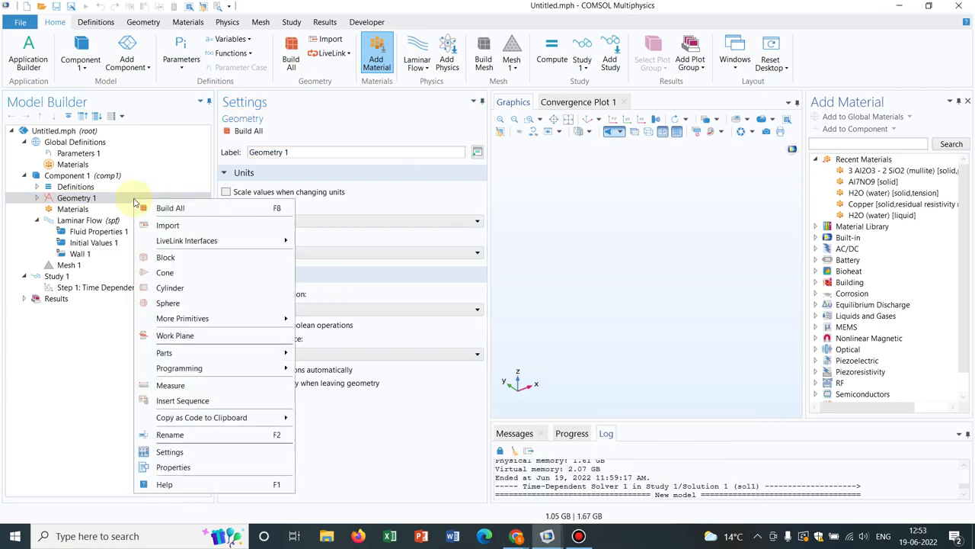
{"action": "left_click", "coordinate": [167, 225]}
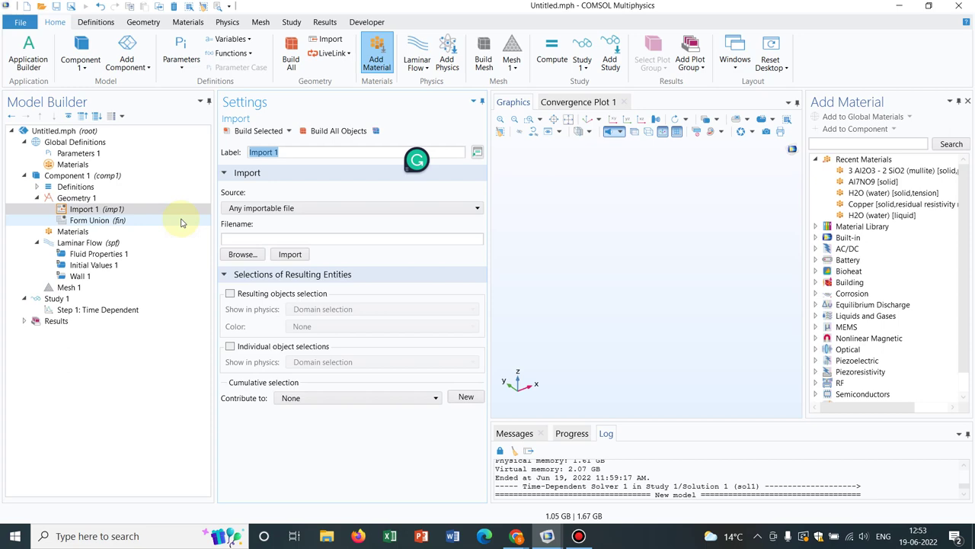
{"action": "left_click", "coordinate": [242, 254]}
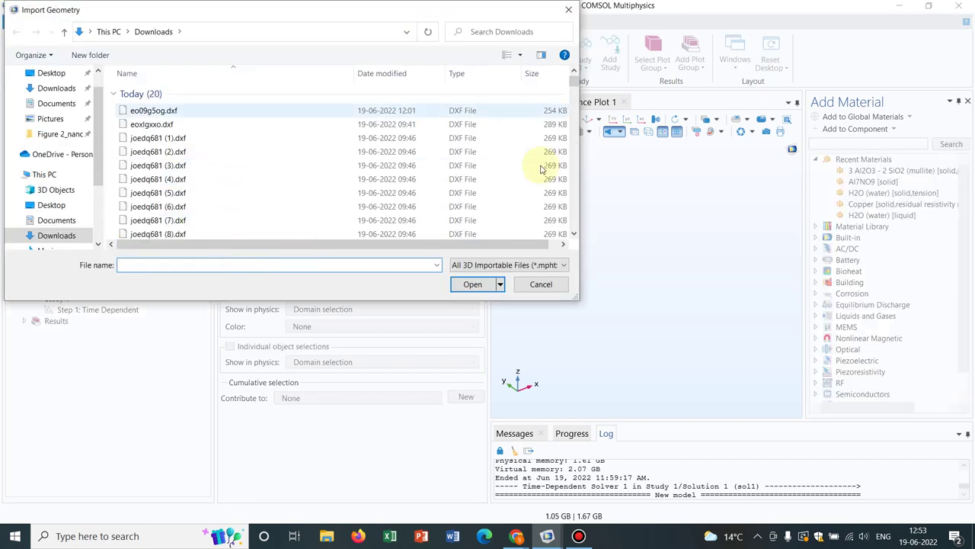
{"action": "left_click", "coordinate": [540, 284]}
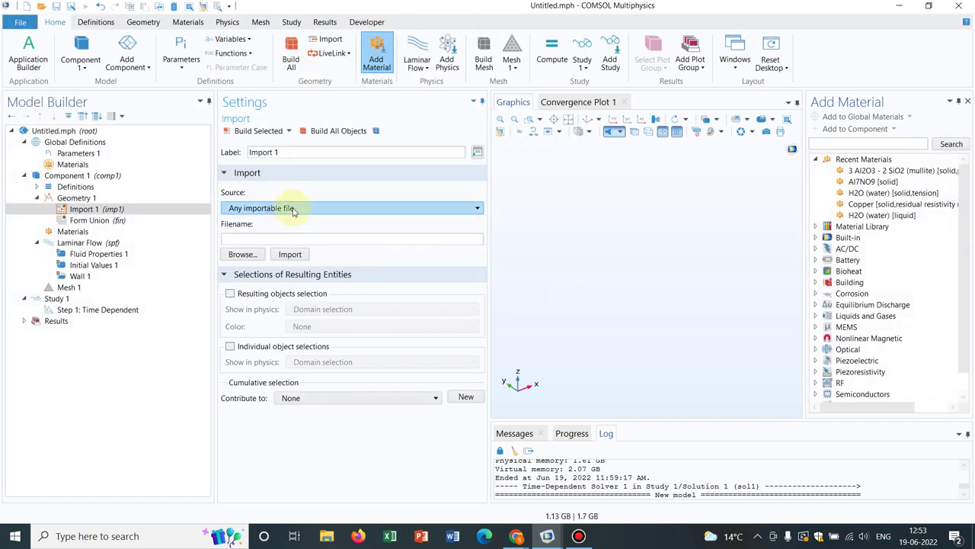
- Set the import source to Mesh or 3D printing file, load Verrou_3_de_3.stl and build it
{"action": "left_click", "coordinate": [304, 211]}
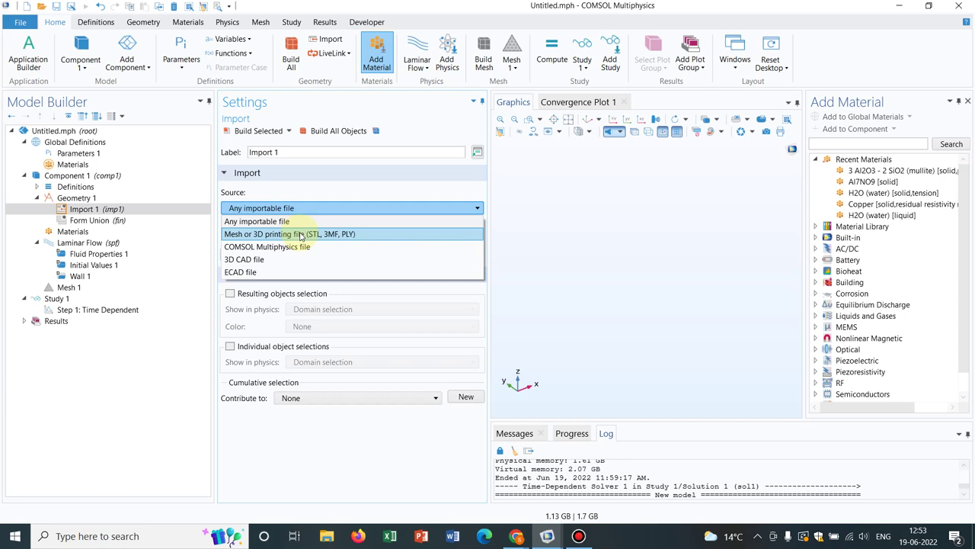
{"action": "left_click", "coordinate": [301, 235]}
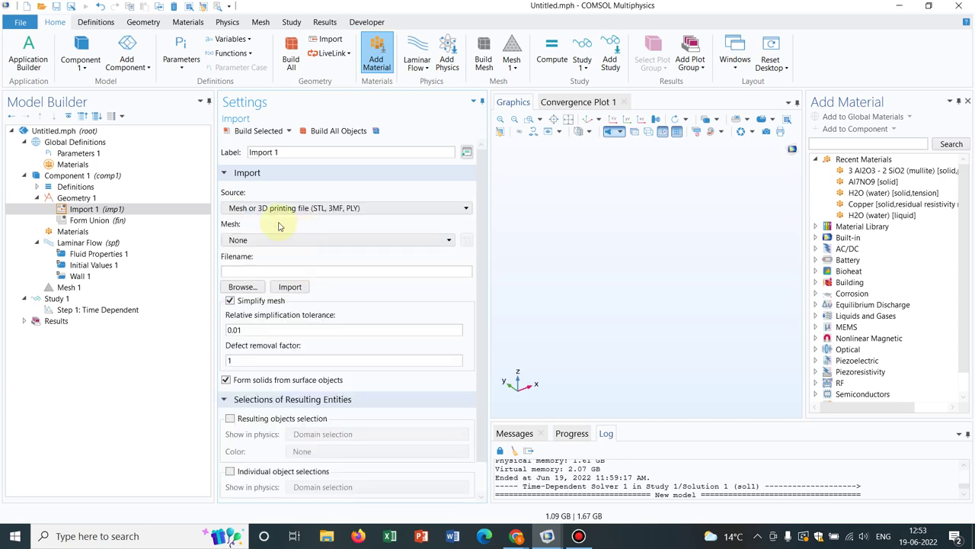
{"action": "left_click", "coordinate": [242, 287]}
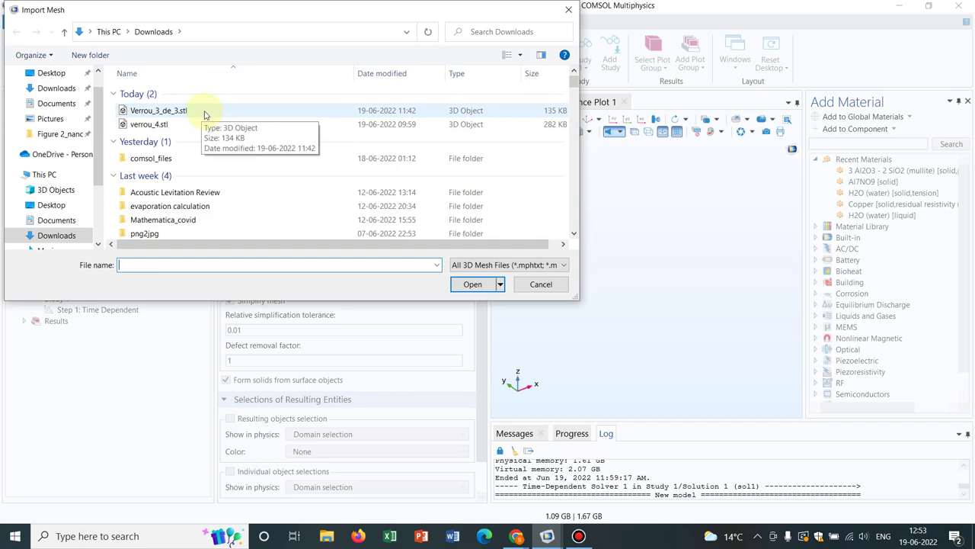
{"action": "double_click", "coordinate": [204, 114]}
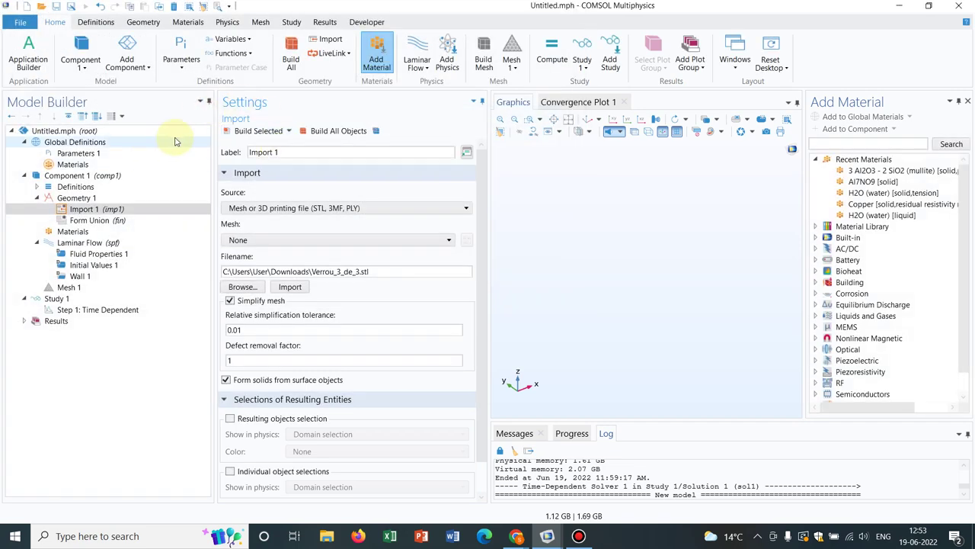
{"action": "left_click", "coordinate": [248, 131]}
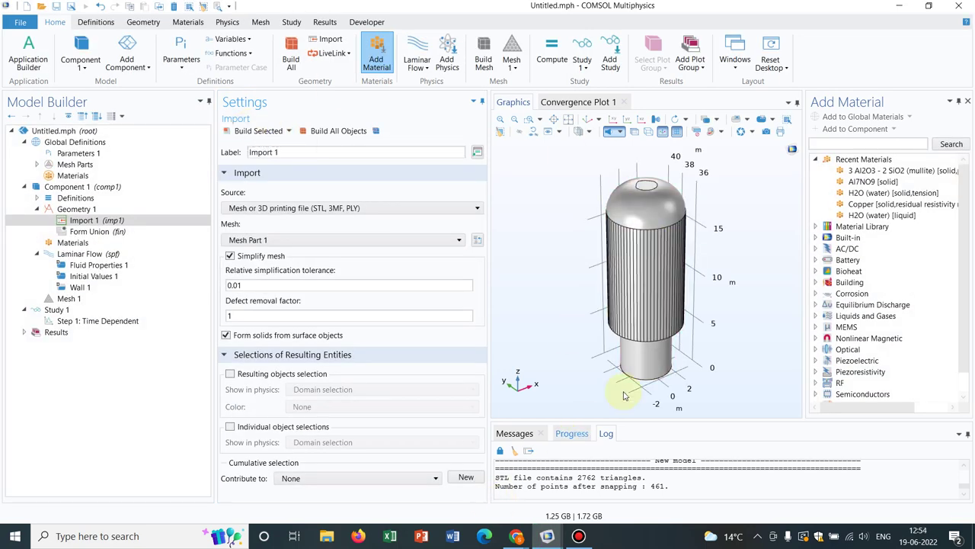
- Switch Thingiverse's main preview to the fourth thumbnail, the capped cylindrical pin part
{"action": "left_click", "coordinate": [899, 5]}
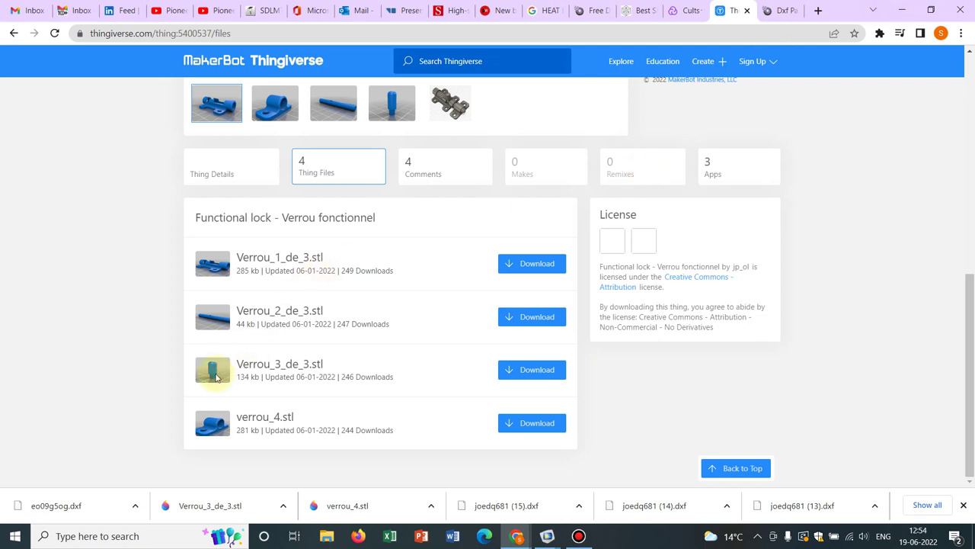
{"action": "left_click_drag", "start_coordinate": [972, 307], "coordinate": [973, 187]}
{"action": "left_click", "coordinate": [392, 364]}
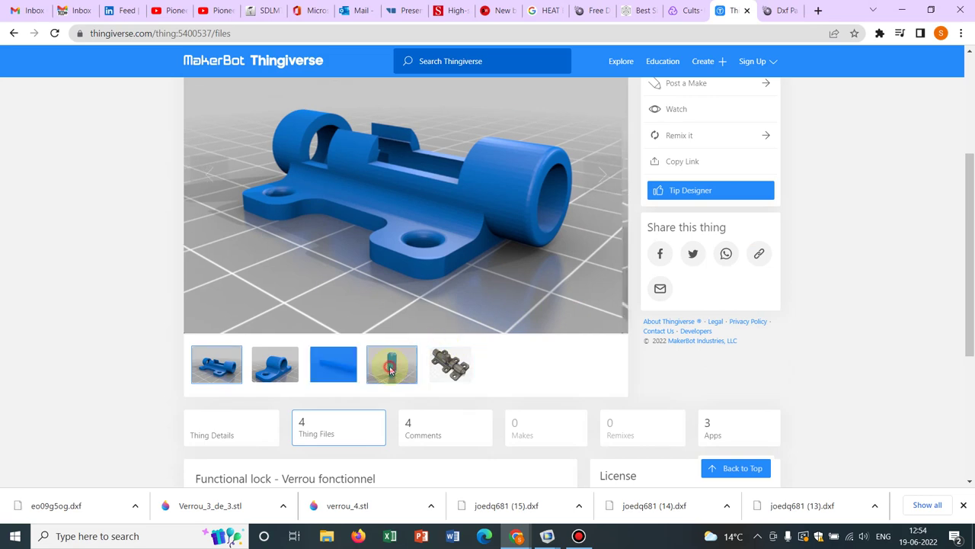
{"action": "left_click_drag", "start_coordinate": [973, 232], "coordinate": [974, 155]}
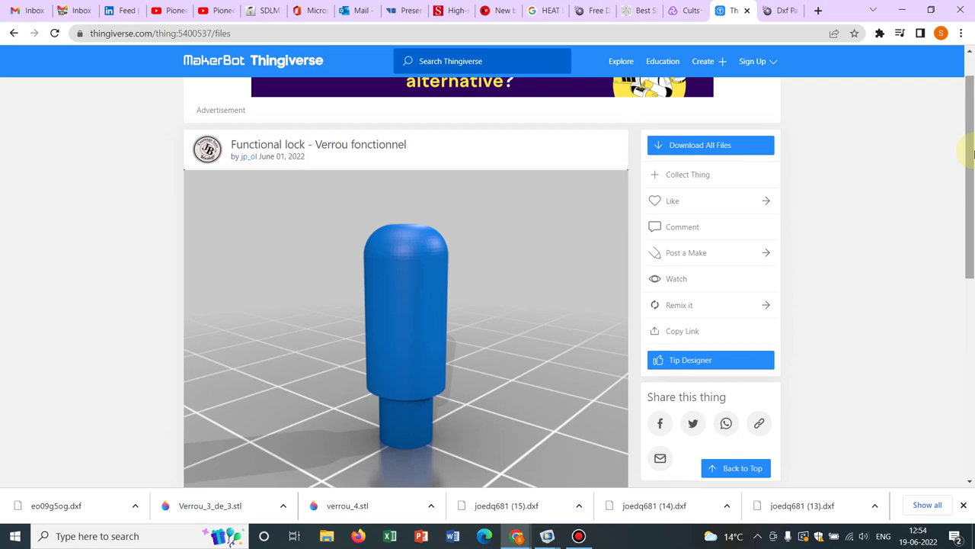
{"action": "left_click_drag", "start_coordinate": [973, 154], "coordinate": [925, 294]}
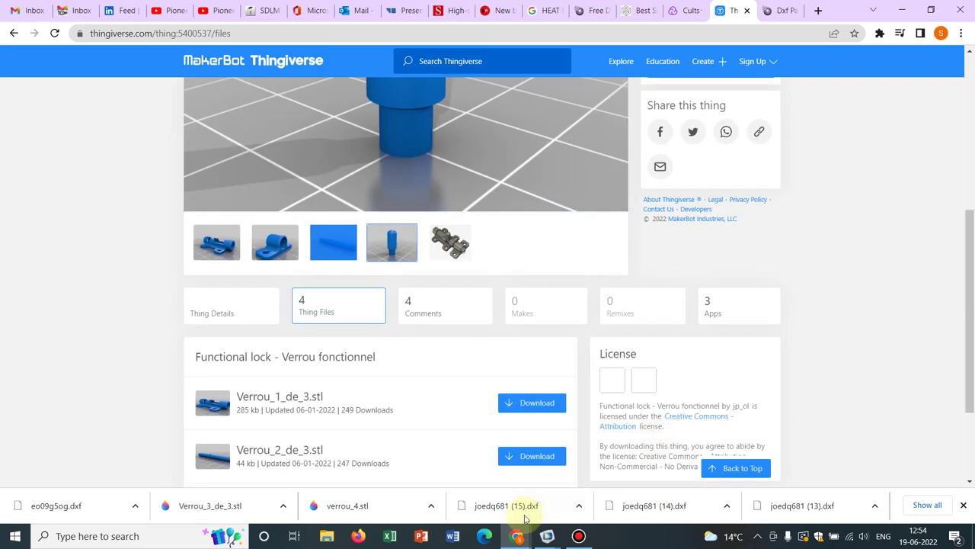
{"action": "mouse_move", "coordinate": [546, 538]}
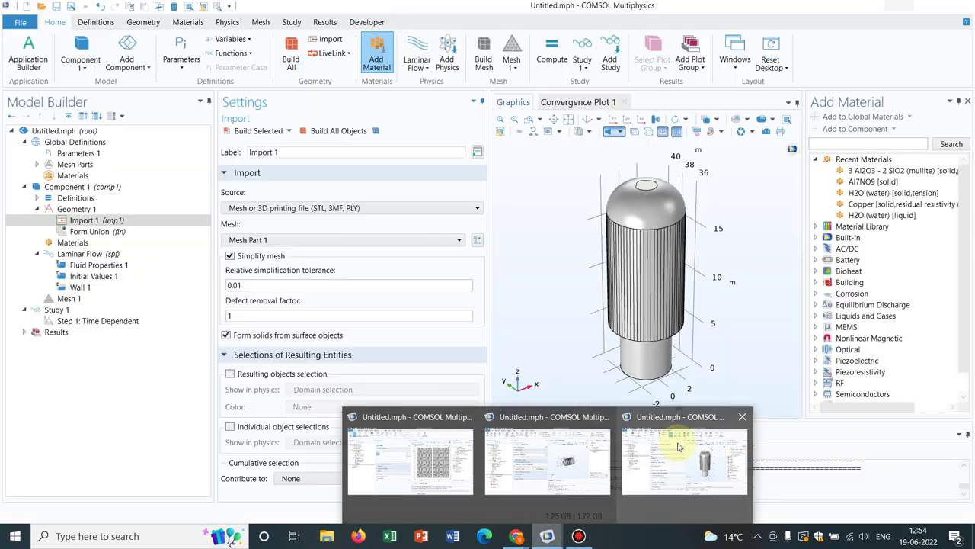
- Add an Inlet 1 condition to Laminar Flow on boundary 41, the narrow cylinder's flat end face
{"action": "left_click", "coordinate": [679, 447]}
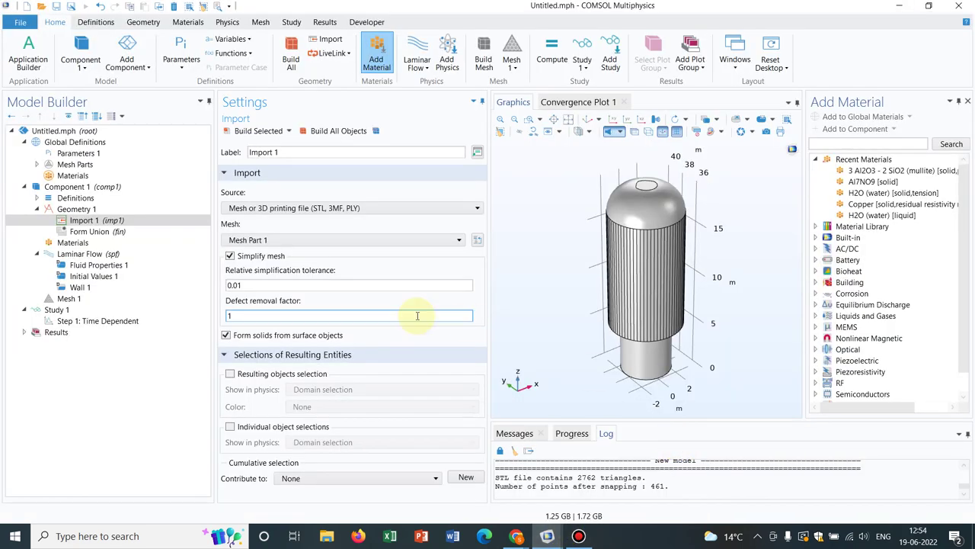
{"action": "left_click", "coordinate": [83, 253]}
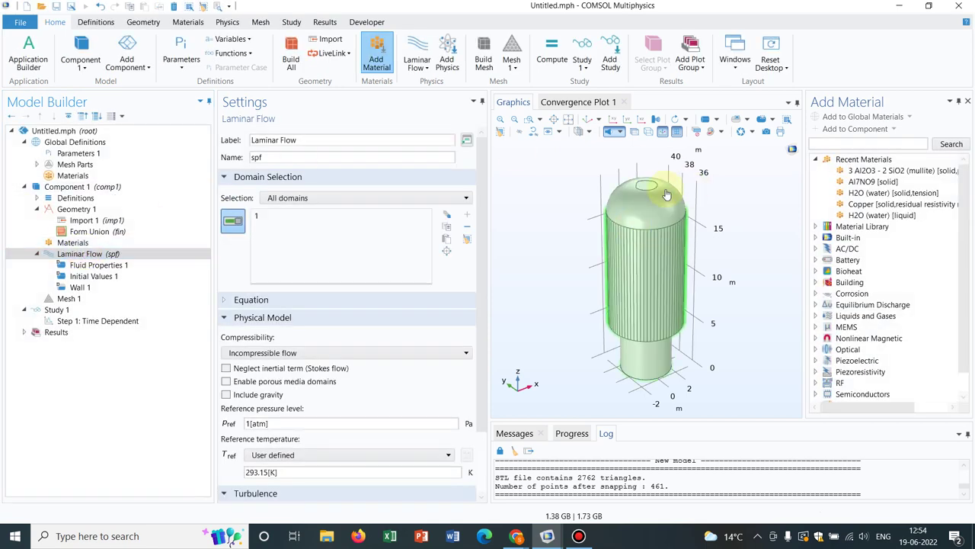
{"action": "left_click_drag", "start_coordinate": [677, 202], "coordinate": [729, 142]}
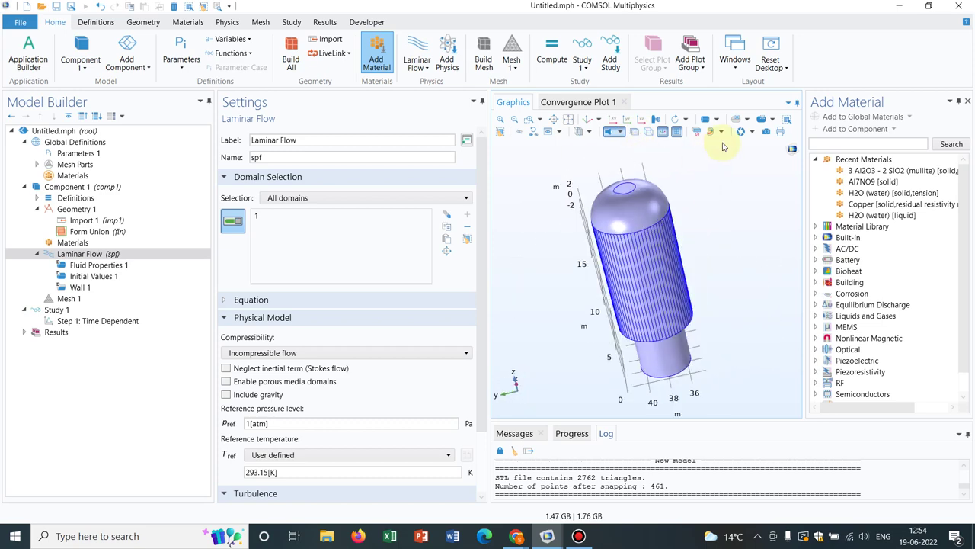
{"action": "left_click", "coordinate": [122, 257]}
{"action": "right_click", "coordinate": [132, 257]}
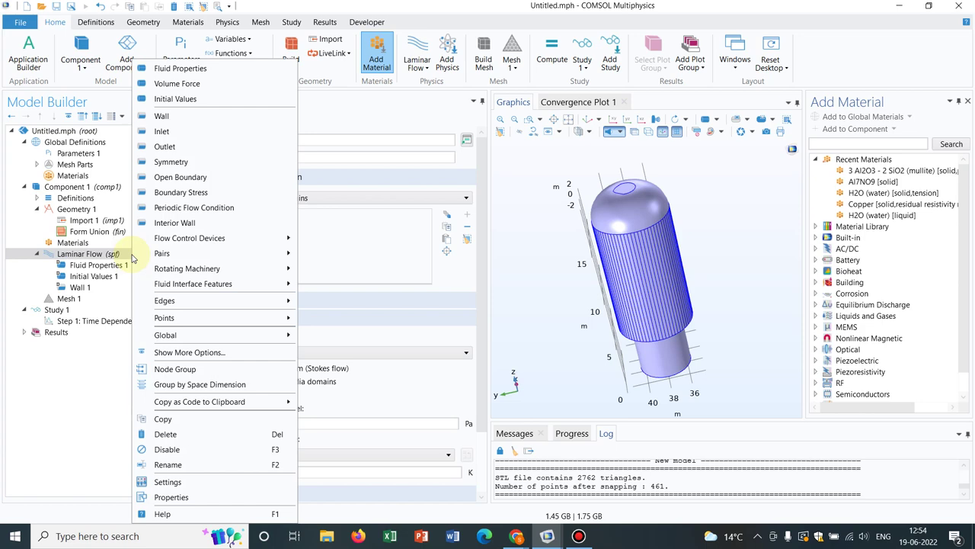
{"action": "left_click", "coordinate": [173, 134]}
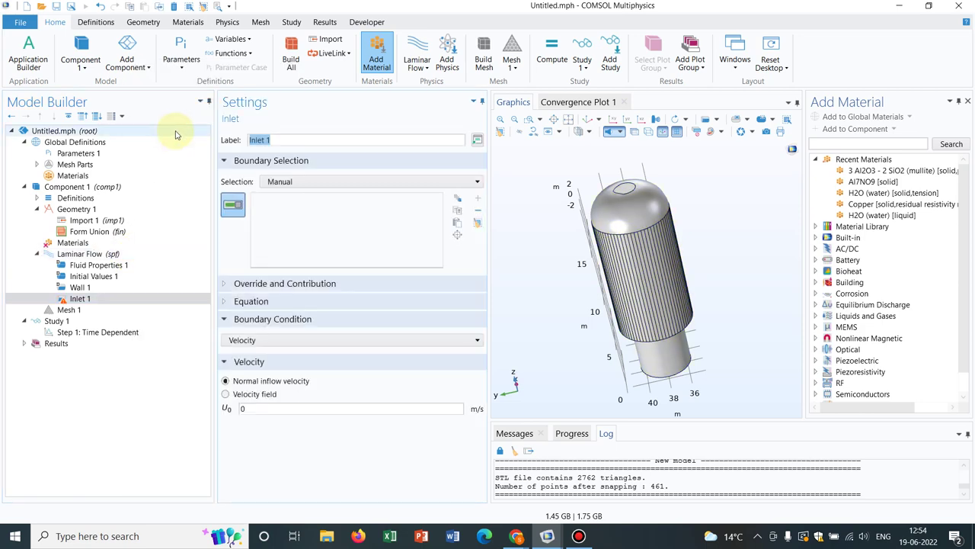
{"action": "left_click_drag", "start_coordinate": [604, 248], "coordinate": [699, 154]}
{"action": "left_click", "coordinate": [667, 339]}
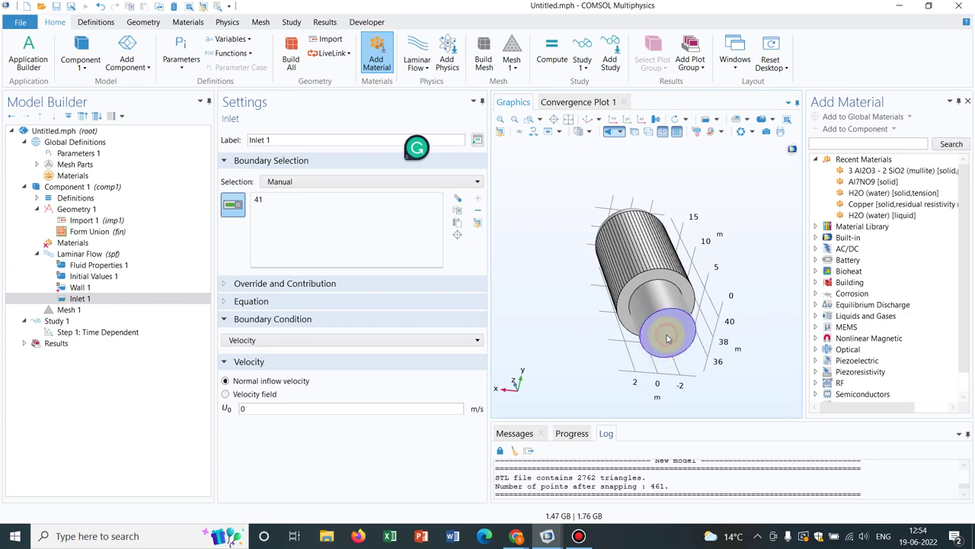
{"action": "left_click", "coordinate": [115, 256]}
- Add a 0 Pa Outlet 1 on boundaries 4 and 33, the domed top face and its small circle
{"action": "right_click", "coordinate": [115, 257]}
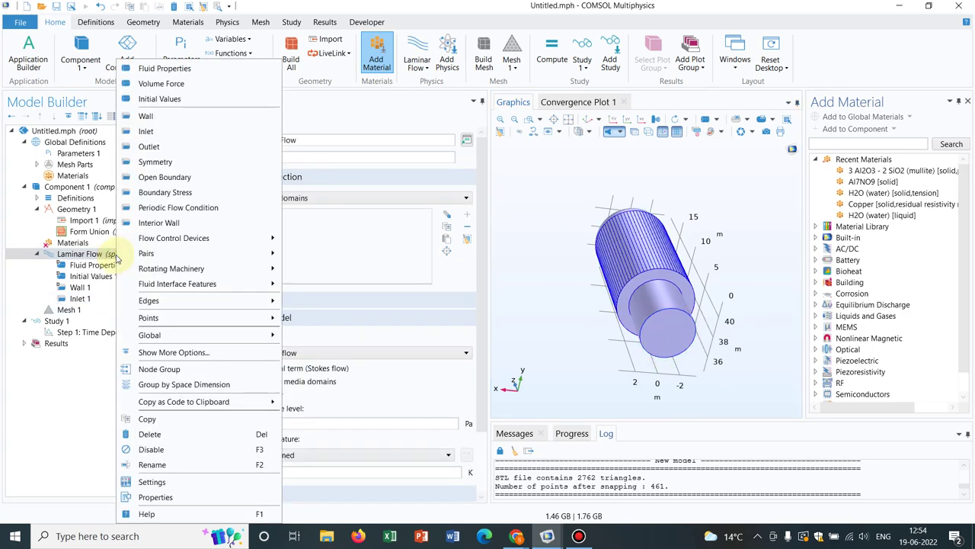
{"action": "left_click", "coordinate": [161, 147]}
{"action": "left_click_drag", "start_coordinate": [599, 221], "coordinate": [636, 318]}
{"action": "left_click", "coordinate": [655, 246]}
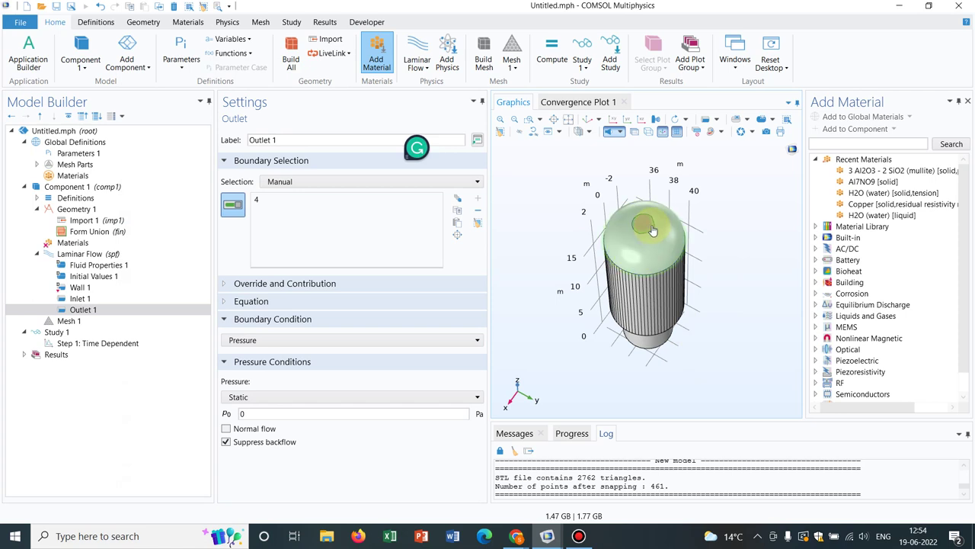
{"action": "left_click", "coordinate": [643, 223]}
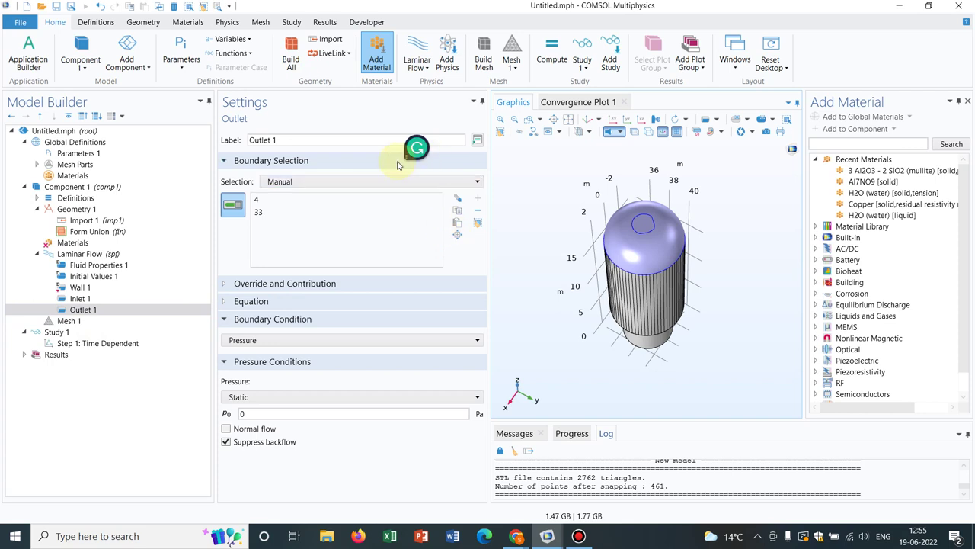
- Build the part's mesh with Extra coarse element size
{"action": "left_click", "coordinate": [97, 323]}
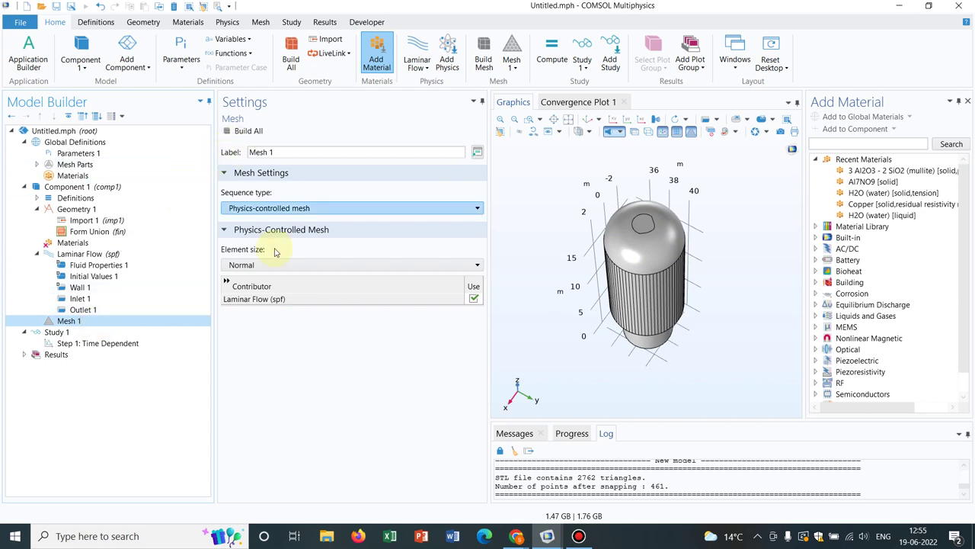
{"action": "left_click", "coordinate": [293, 266]}
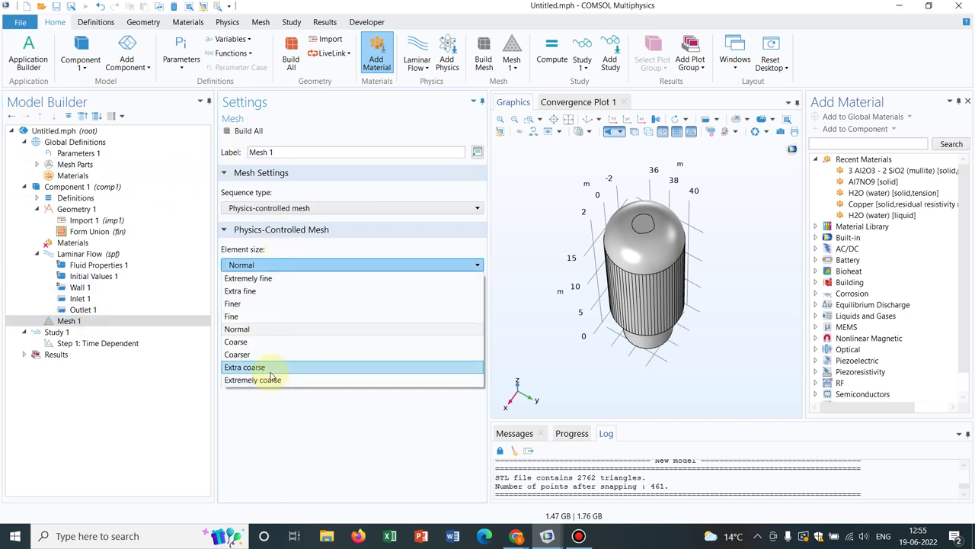
{"action": "left_click", "coordinate": [266, 366]}
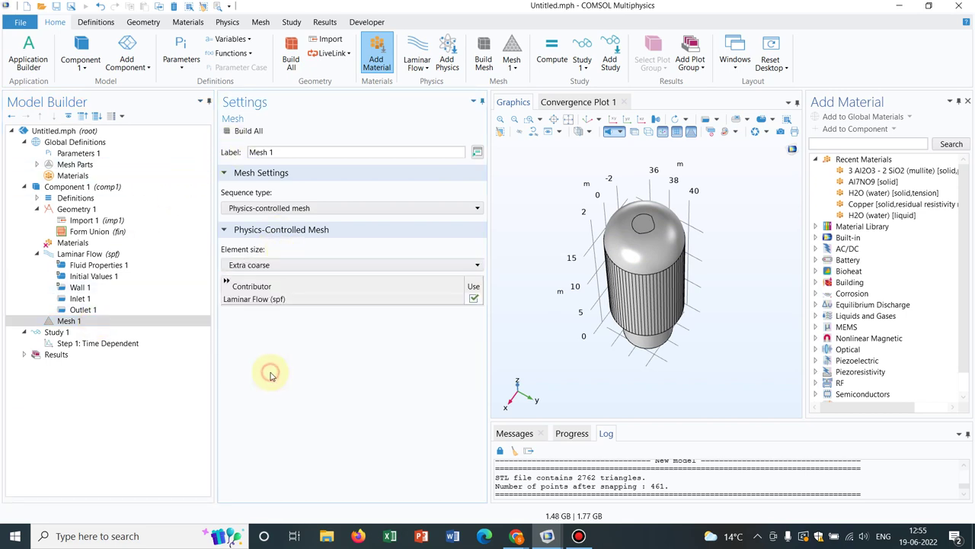
{"action": "left_click", "coordinate": [256, 132]}
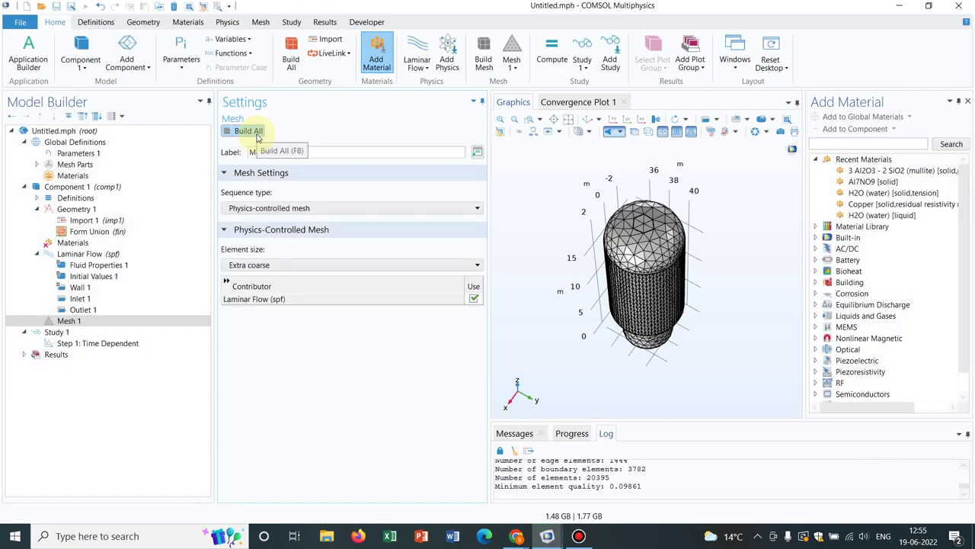
- Assign H2O (water) [liquid] from the material library to the part
{"action": "left_click", "coordinate": [76, 242]}
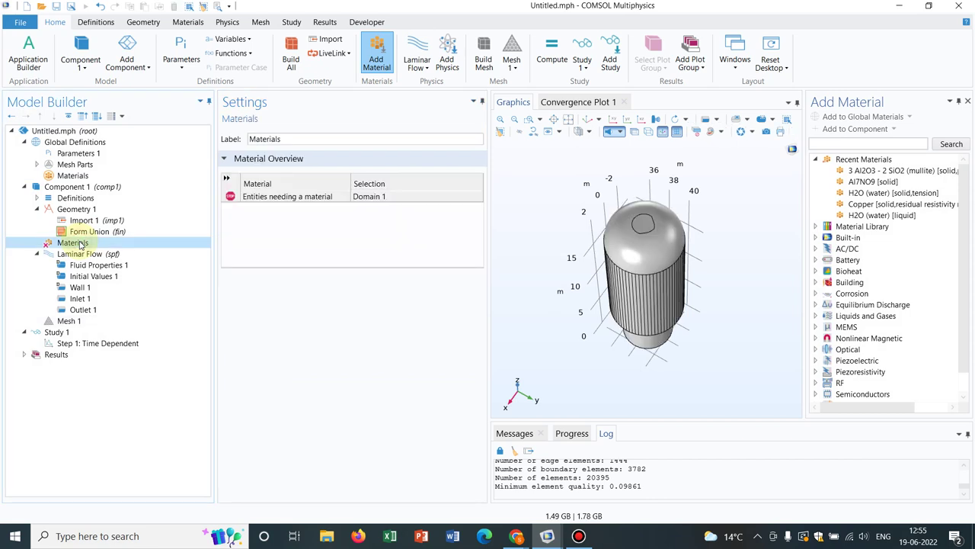
{"action": "right_click", "coordinate": [79, 244]}
{"action": "left_click", "coordinate": [156, 254]}
{"action": "left_click", "coordinate": [878, 216]}
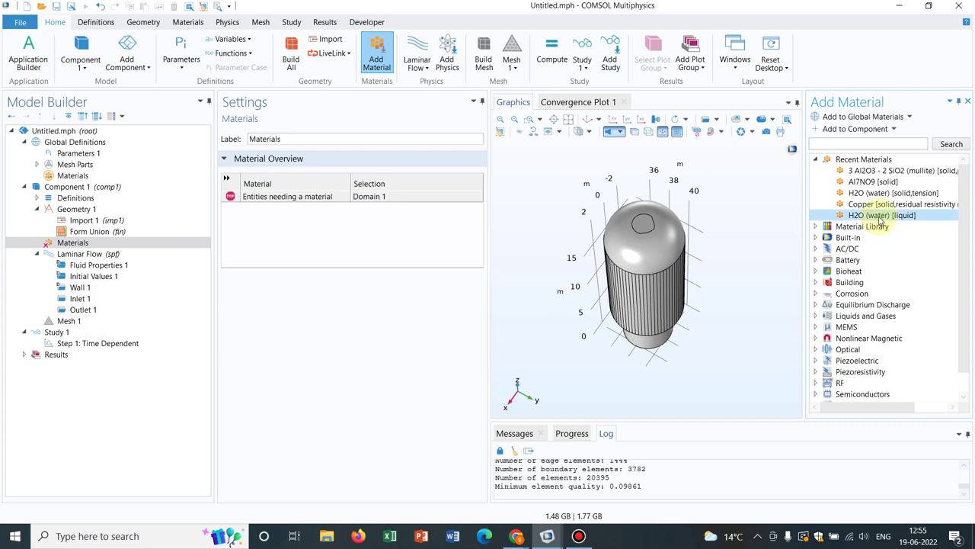
{"action": "double_click", "coordinate": [882, 216]}
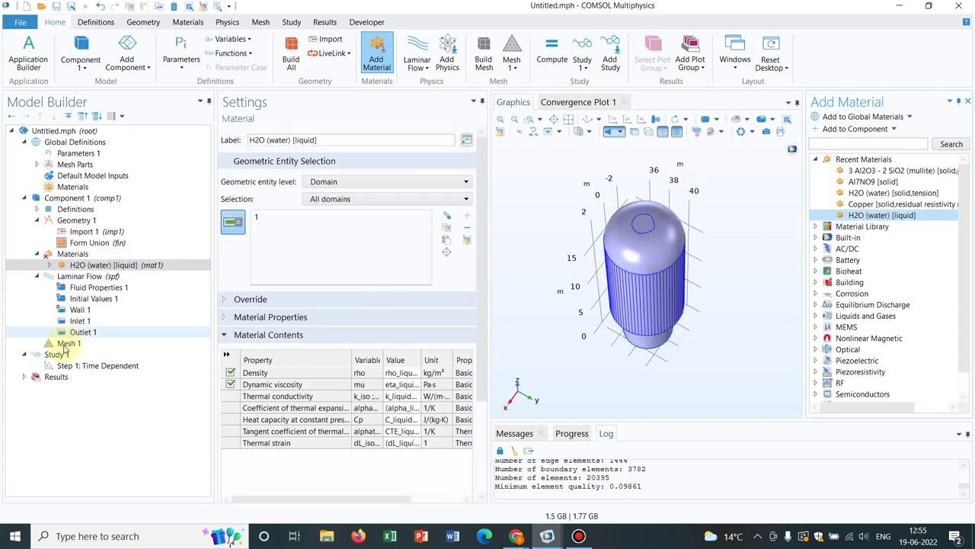
- Change the Time Dependent step's output times to range(0,0.0001,0.001) seconds
{"action": "left_click", "coordinate": [97, 365]}
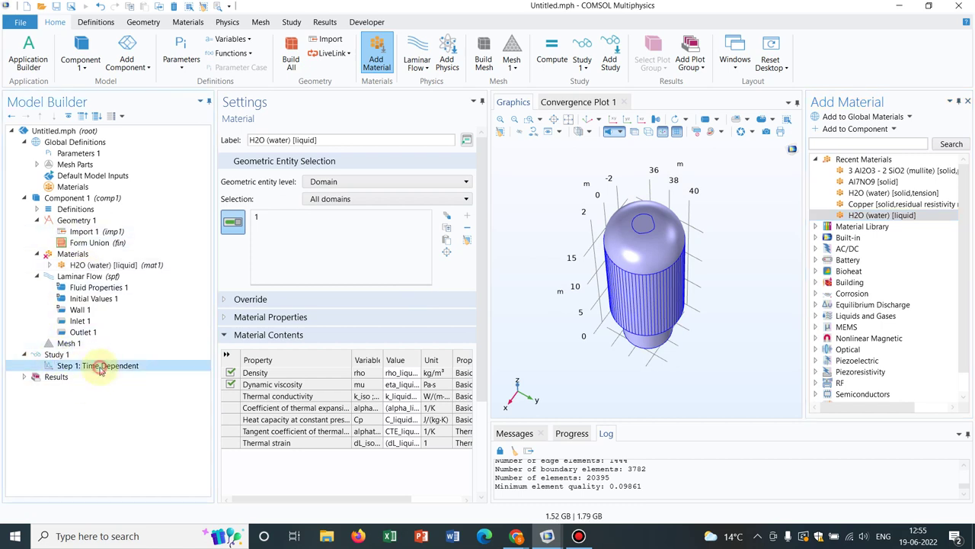
{"action": "left_click", "coordinate": [312, 212]}
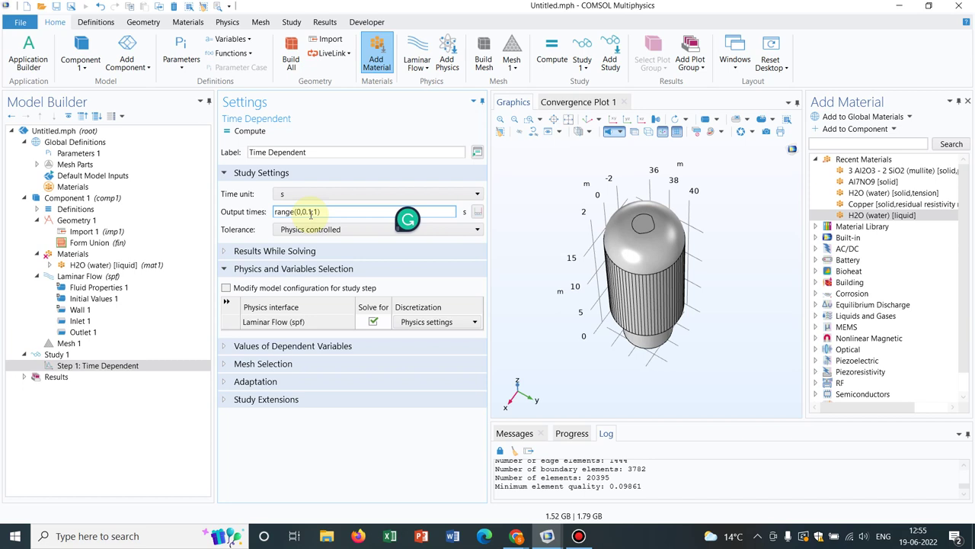
{"action": "key", "text": "BackSpace"}
{"action": "type", "text": ".001,0.00"}
{"action": "left_click", "coordinate": [316, 211]}
{"action": "type", "text": "0"}
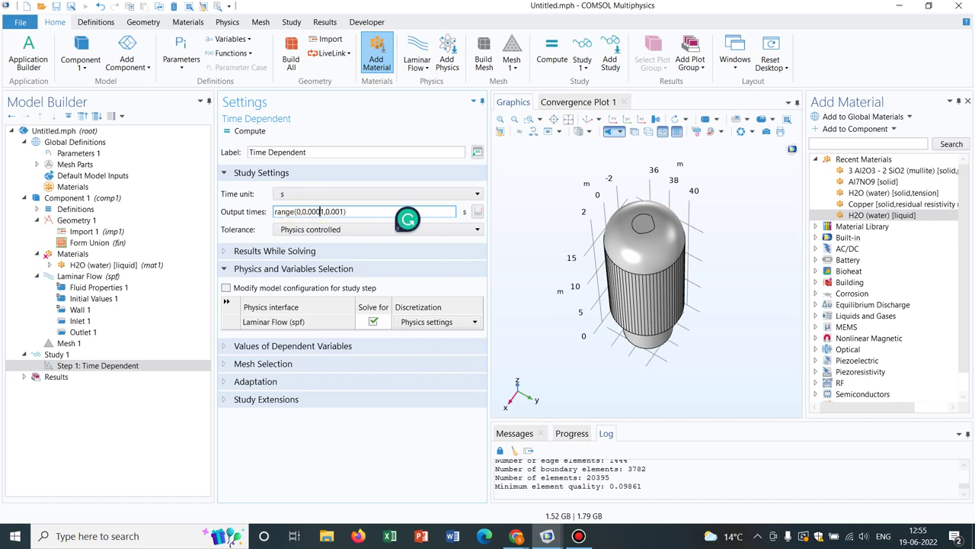
- Compute the laminar-flow study and enlarge the log to follow time steps toward 0.001 s
{"action": "left_click", "coordinate": [252, 131]}
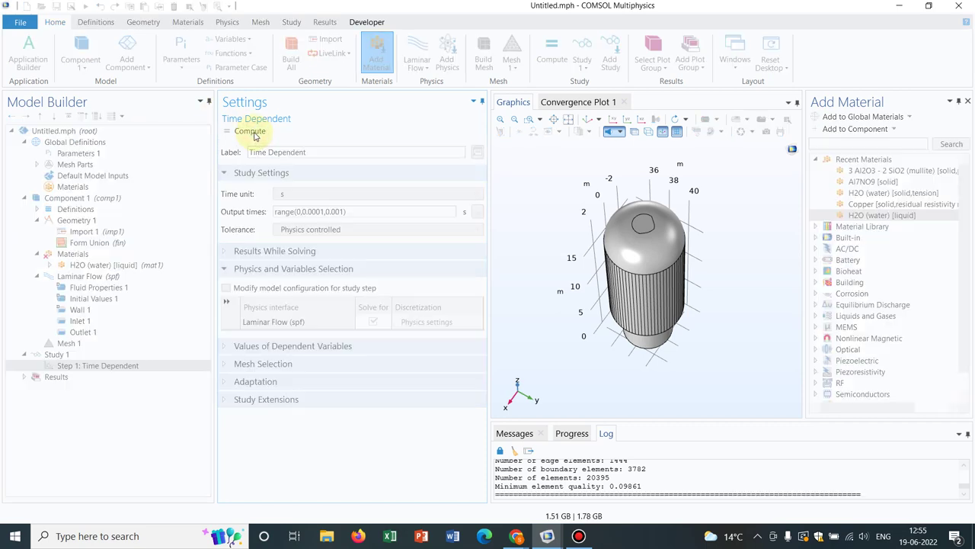
{"action": "left_click", "coordinate": [571, 433]}
{"action": "left_click", "coordinate": [606, 434]}
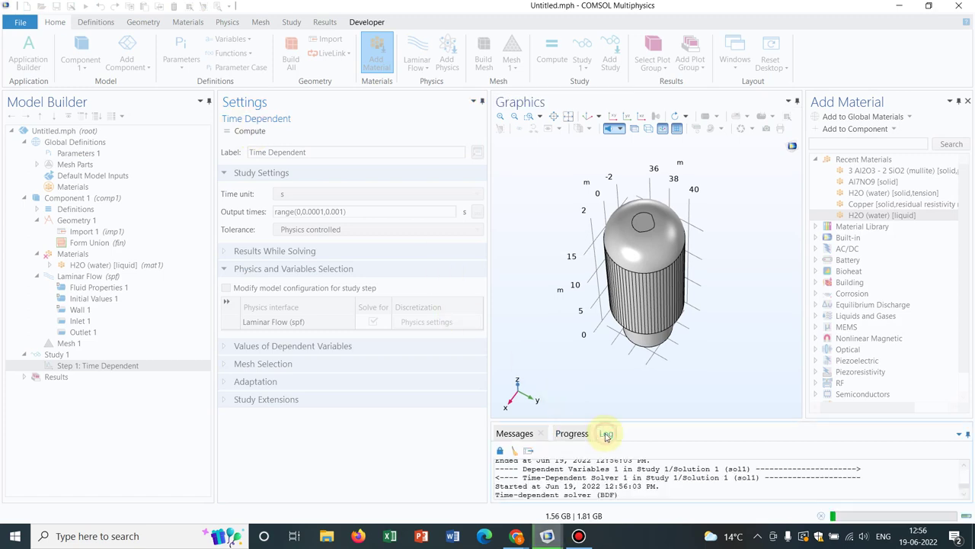
{"action": "left_click_drag", "start_coordinate": [684, 418], "coordinate": [683, 394]}
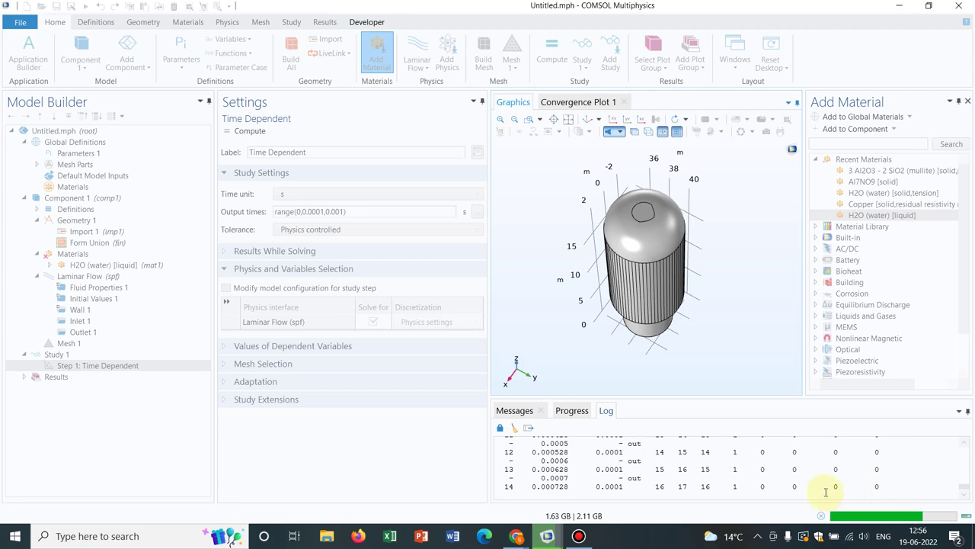
{"action": "mouse_move", "coordinate": [542, 5]}
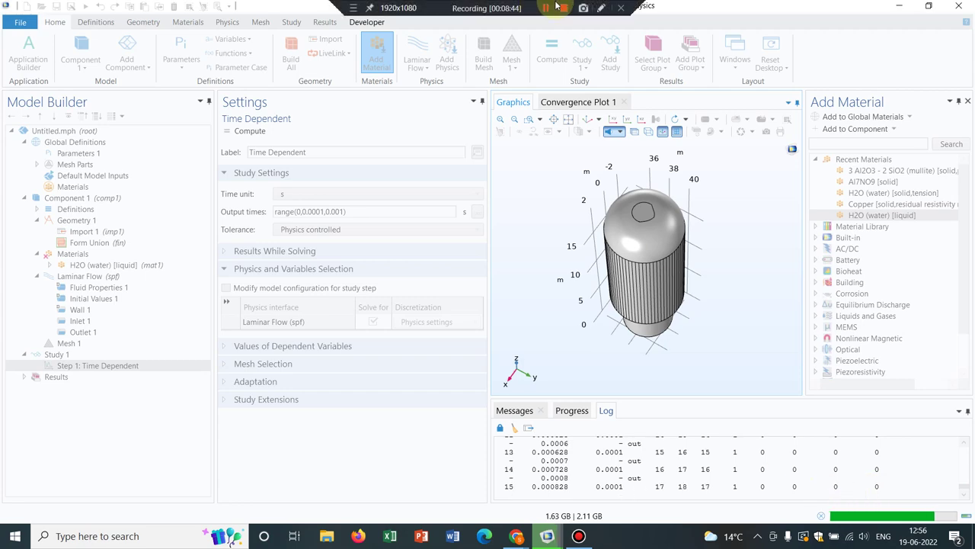